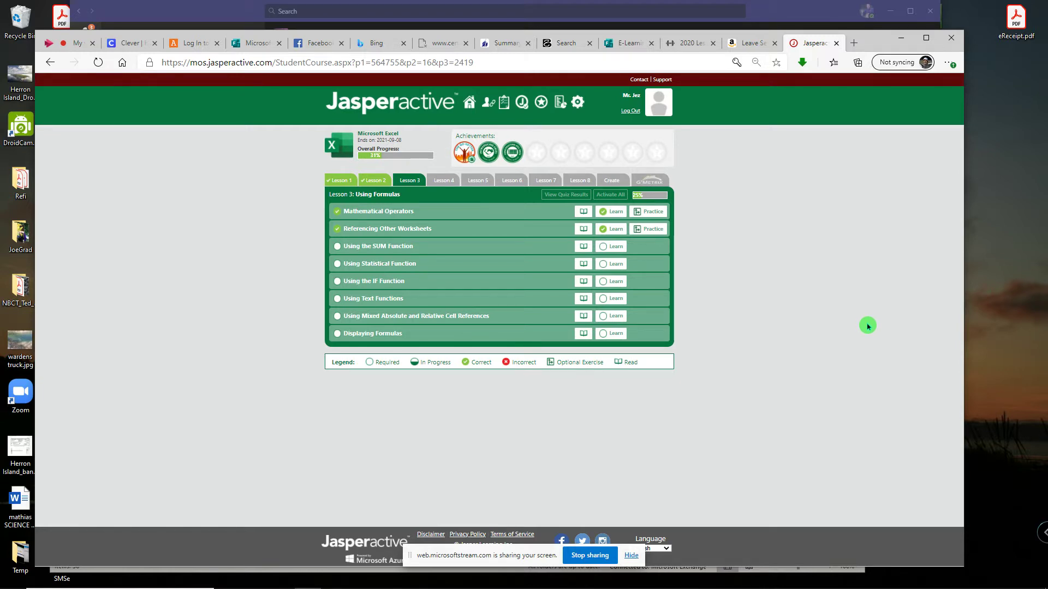
Step: Launch the Lesson 3 Learn exercise for Using the SUM Function
{"action": "left_click", "coordinate": [612, 248]}
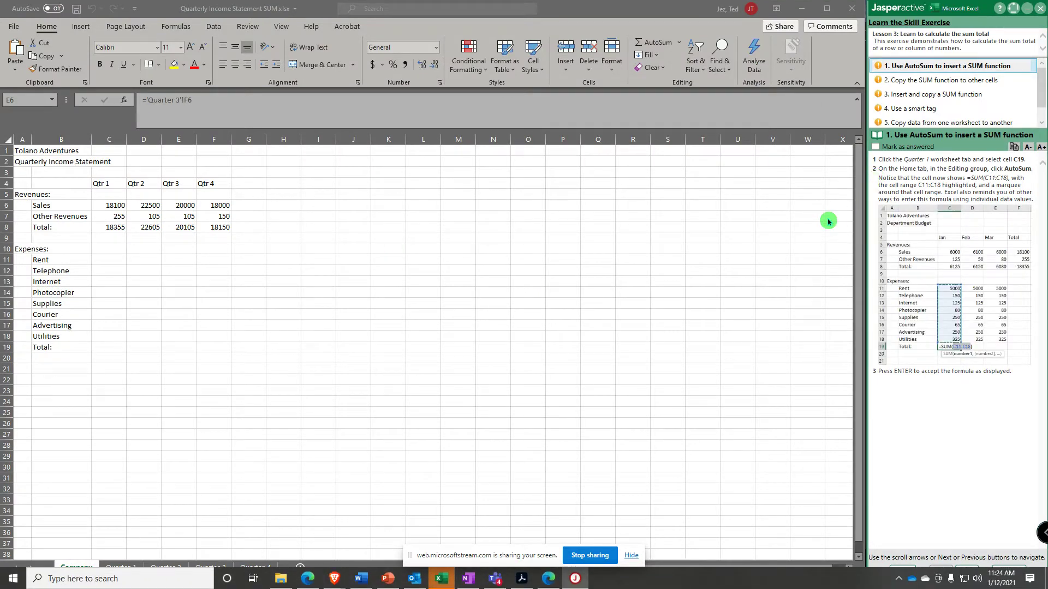
Step: AutoSum the January expenses into Quarter 1 cell C19 as =SUM(C11:C18), giving 6245
{"action": "left_click", "coordinate": [437, 577]}
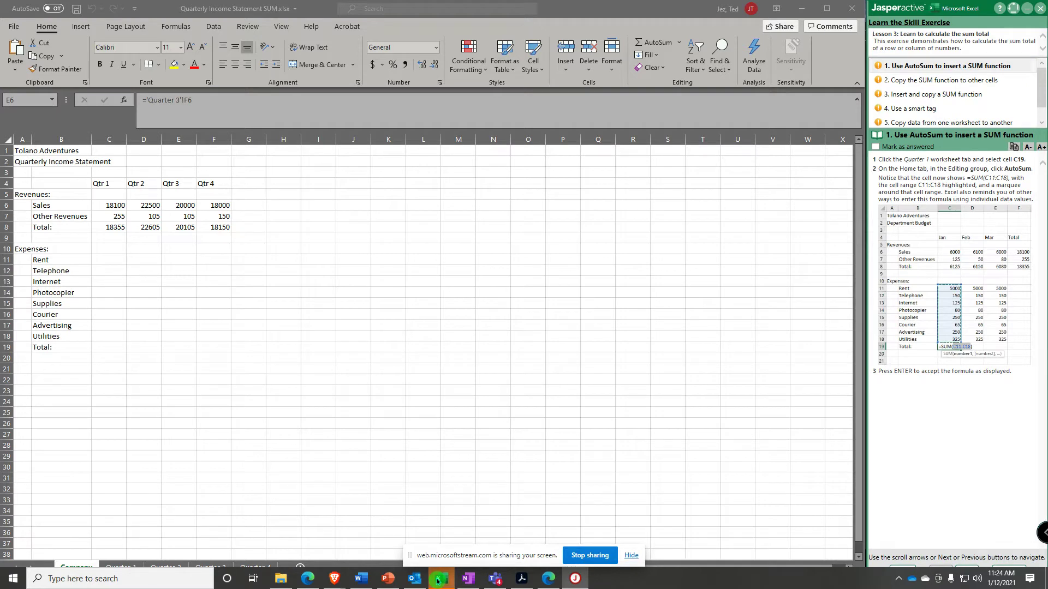
{"action": "left_click", "coordinate": [438, 551]}
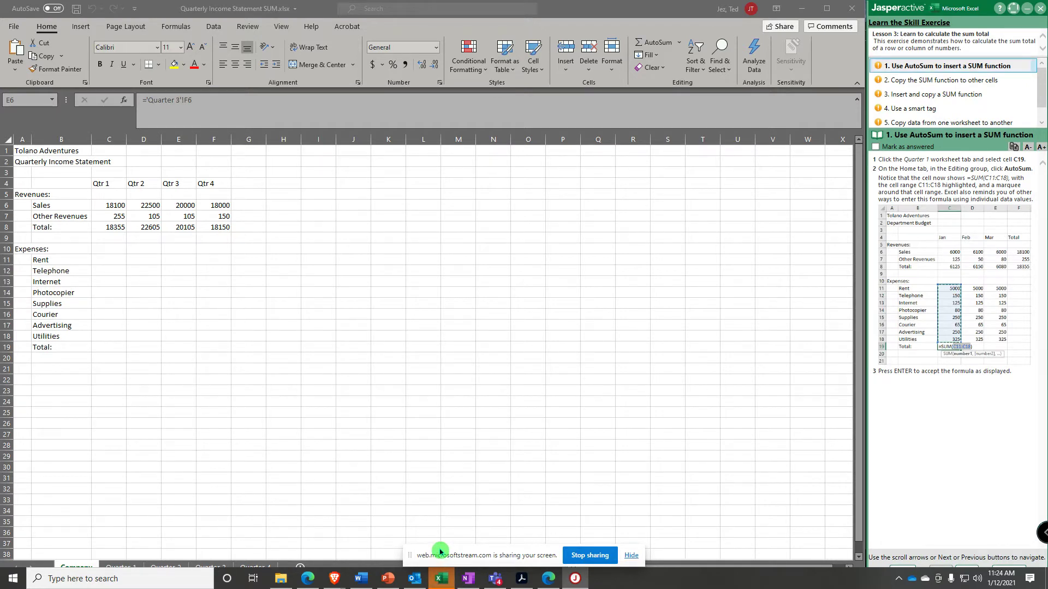
{"action": "left_click", "coordinate": [126, 566]}
{"action": "left_click", "coordinate": [127, 565]}
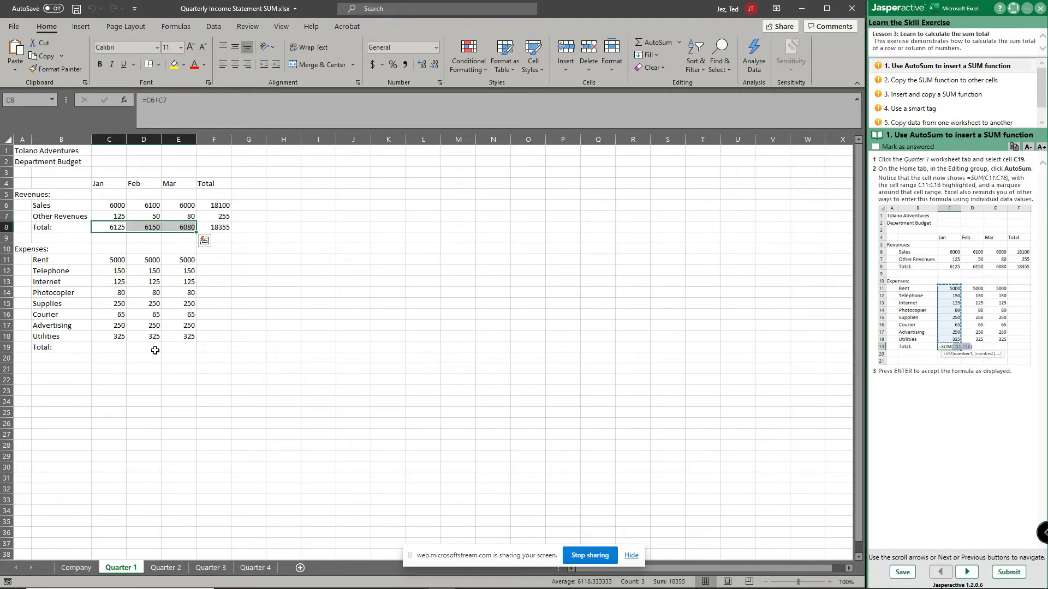
{"action": "left_click", "coordinate": [119, 348]}
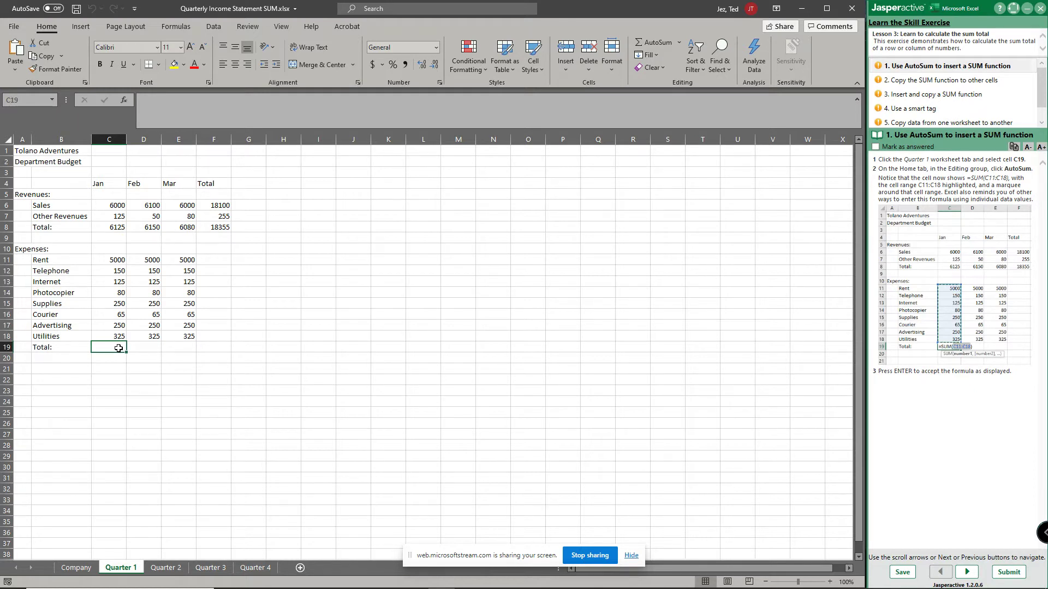
{"action": "left_click", "coordinate": [682, 83]}
{"action": "left_click", "coordinate": [647, 44]}
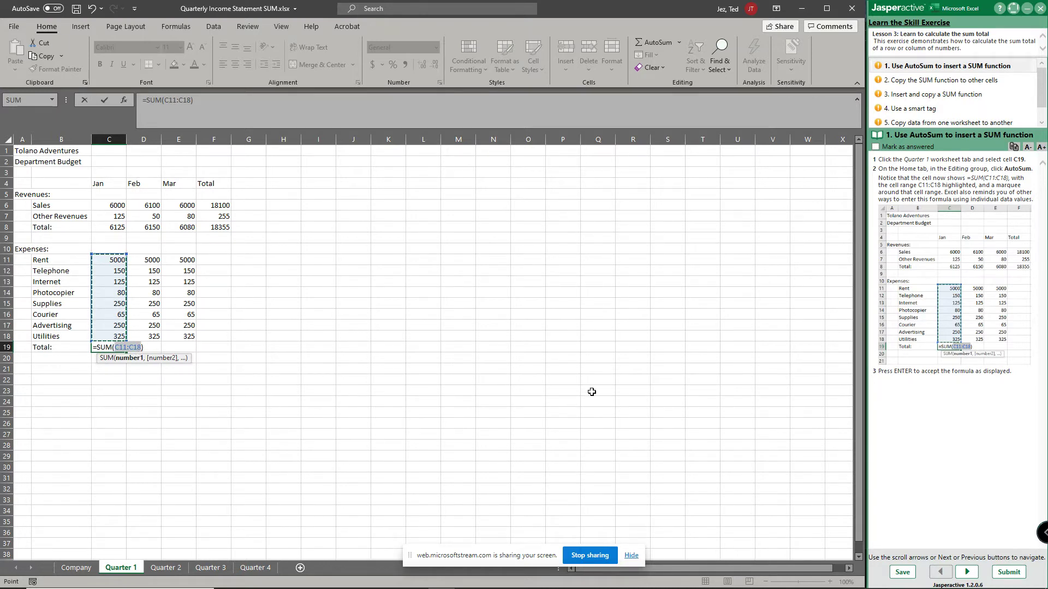
{"action": "key", "text": "Return"}
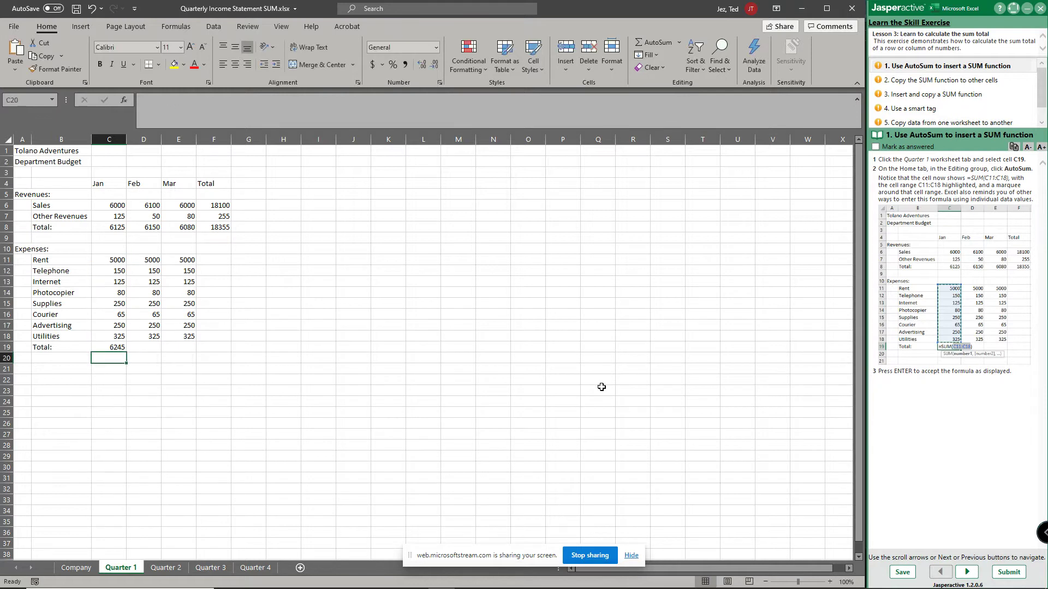
{"action": "left_click", "coordinate": [965, 573]}
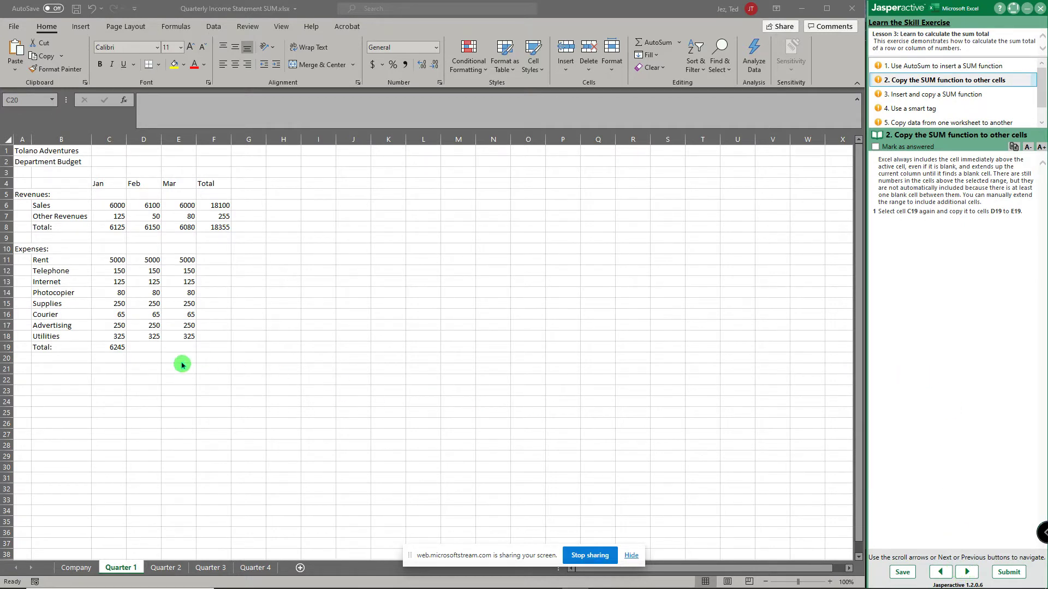
Step: Copy C19's SUM formula into D19:E19 on Quarter 1, both showing 6245
{"action": "left_click", "coordinate": [116, 347]}
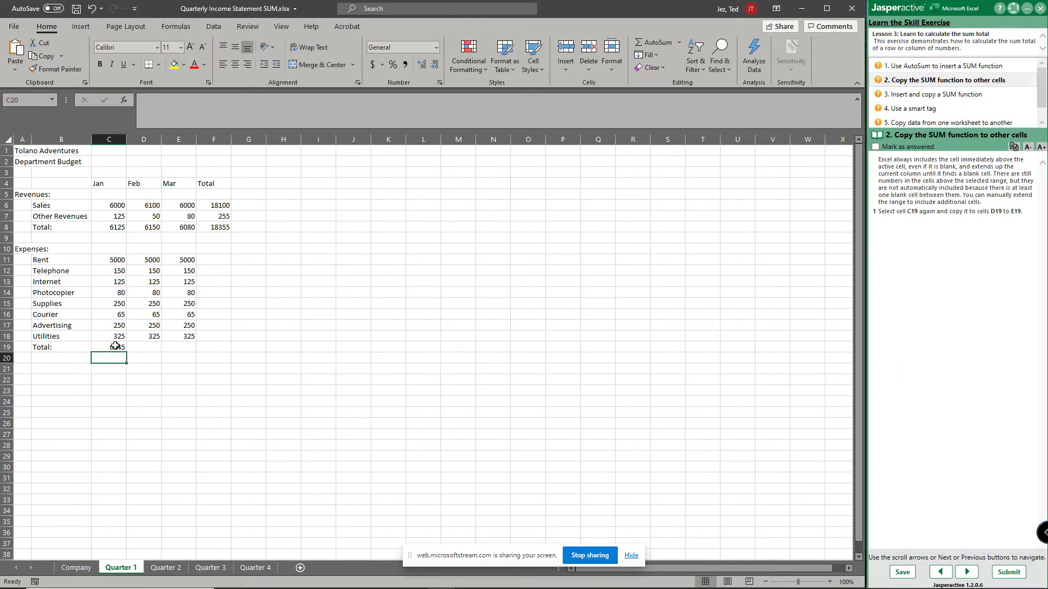
{"action": "left_click", "coordinate": [116, 347]}
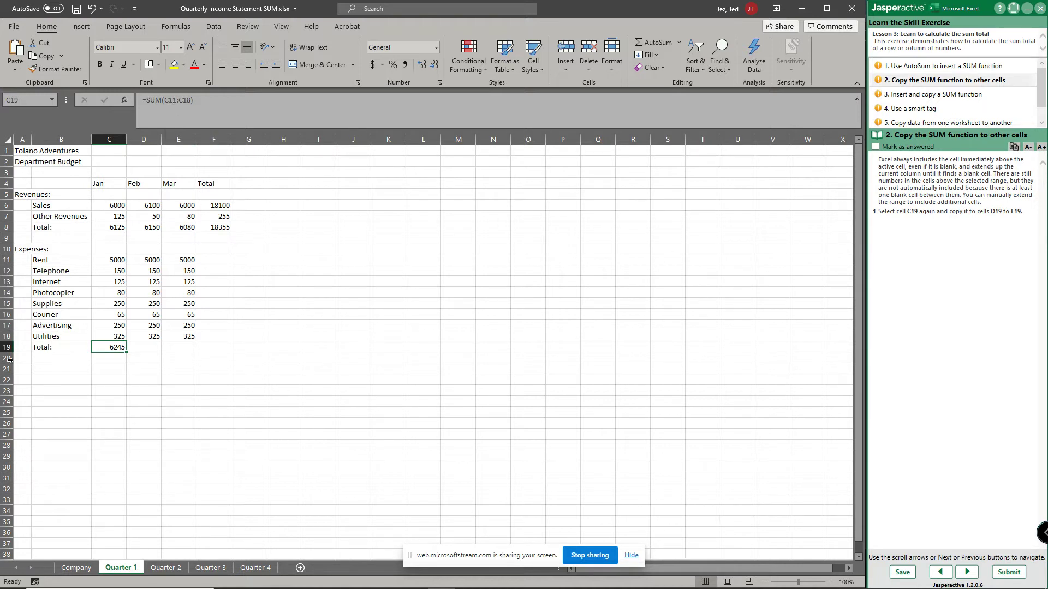
{"action": "left_click", "coordinate": [47, 57]}
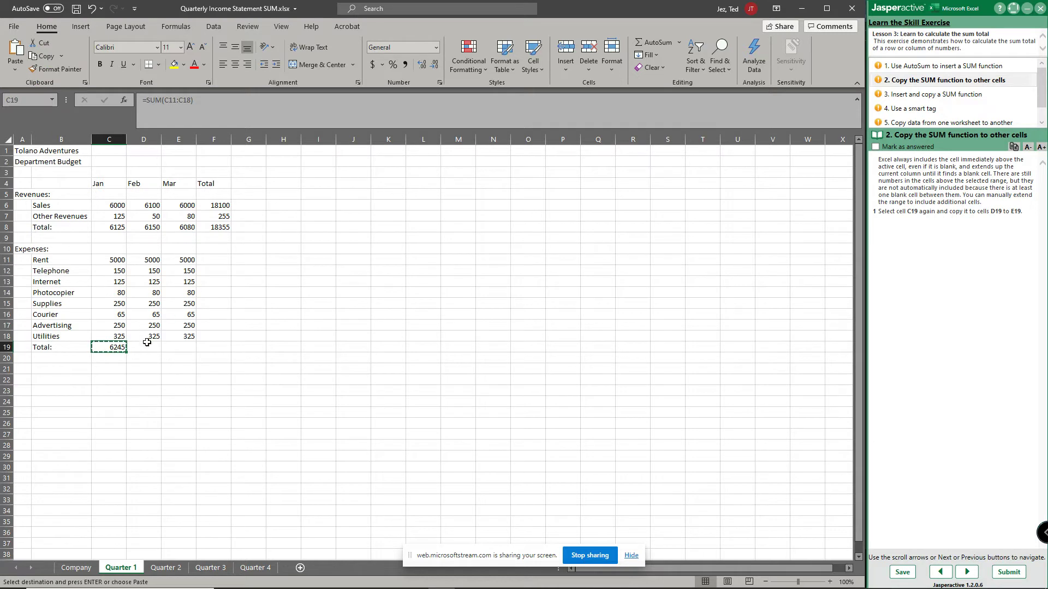
{"action": "left_click_drag", "start_coordinate": [139, 345], "coordinate": [174, 348]}
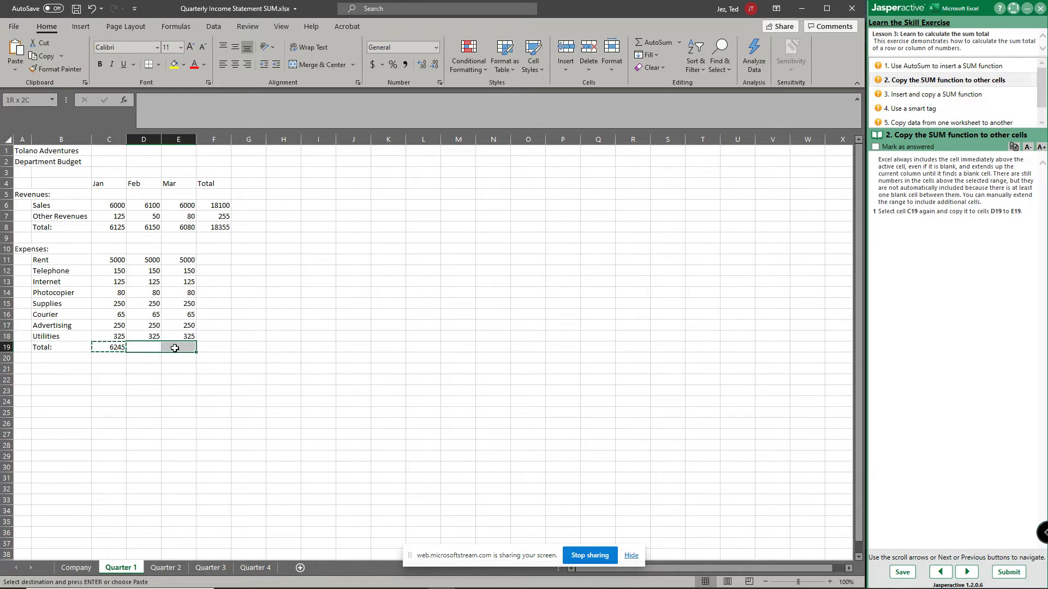
{"action": "left_click", "coordinate": [13, 50]}
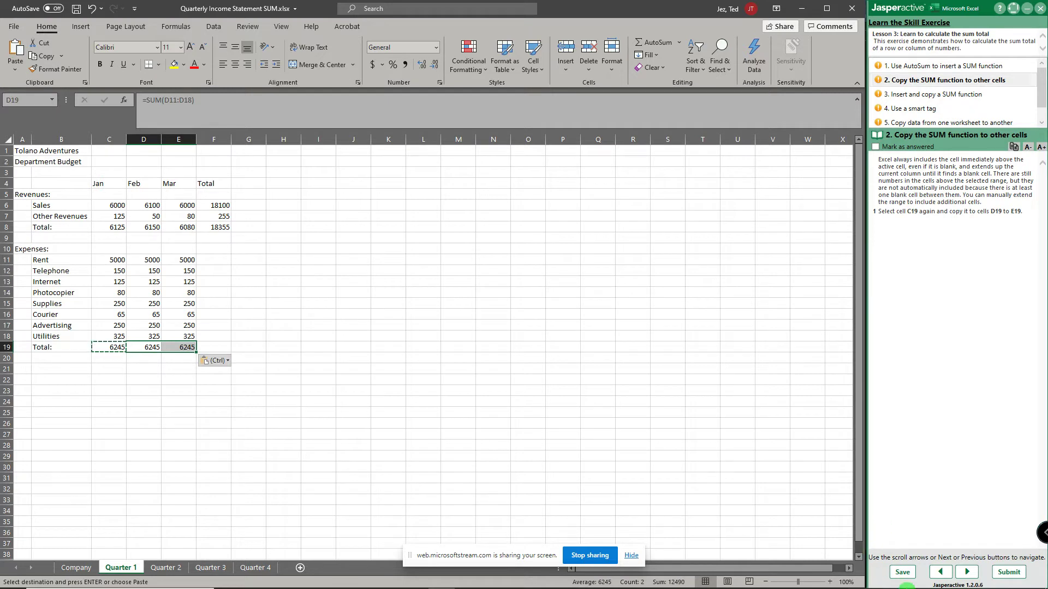
{"action": "left_click", "coordinate": [972, 575]}
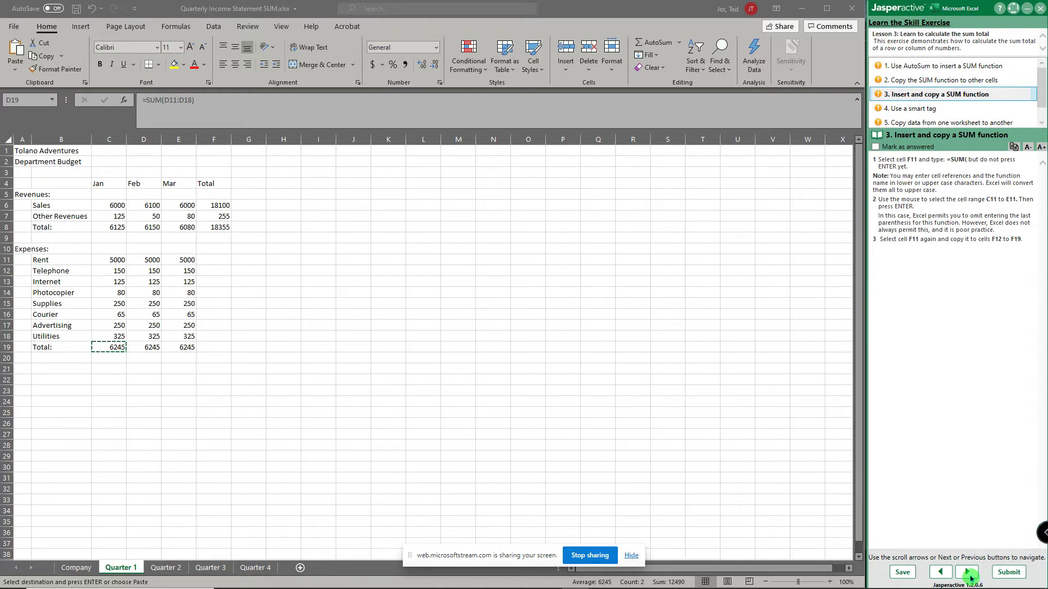
Step: Enter =SUM(C11:E11) in F11 for the Rent row total of 15000
{"action": "left_click", "coordinate": [219, 260]}
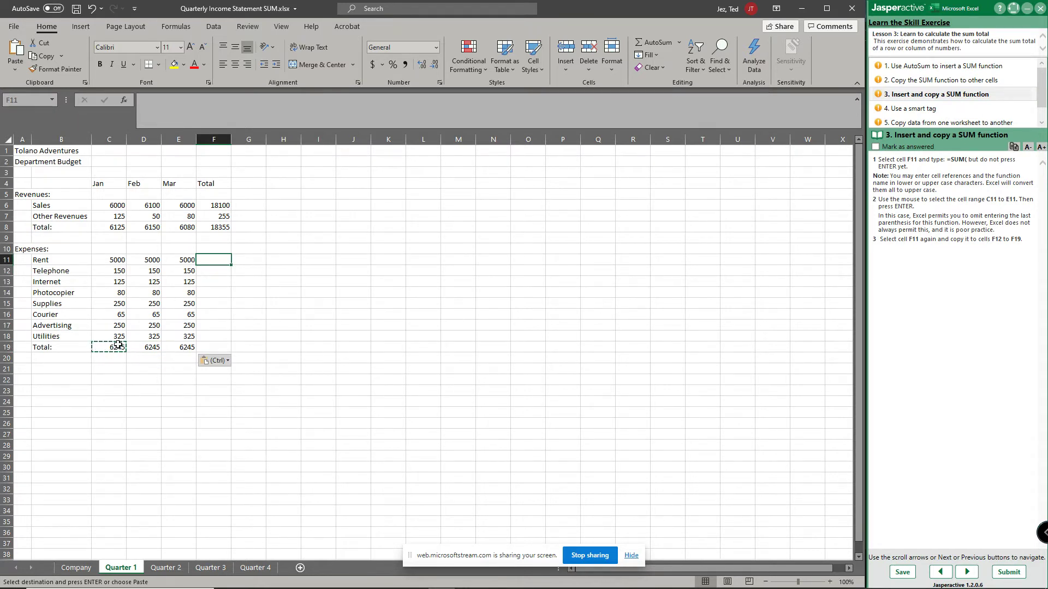
{"action": "key", "text": "Escape"}
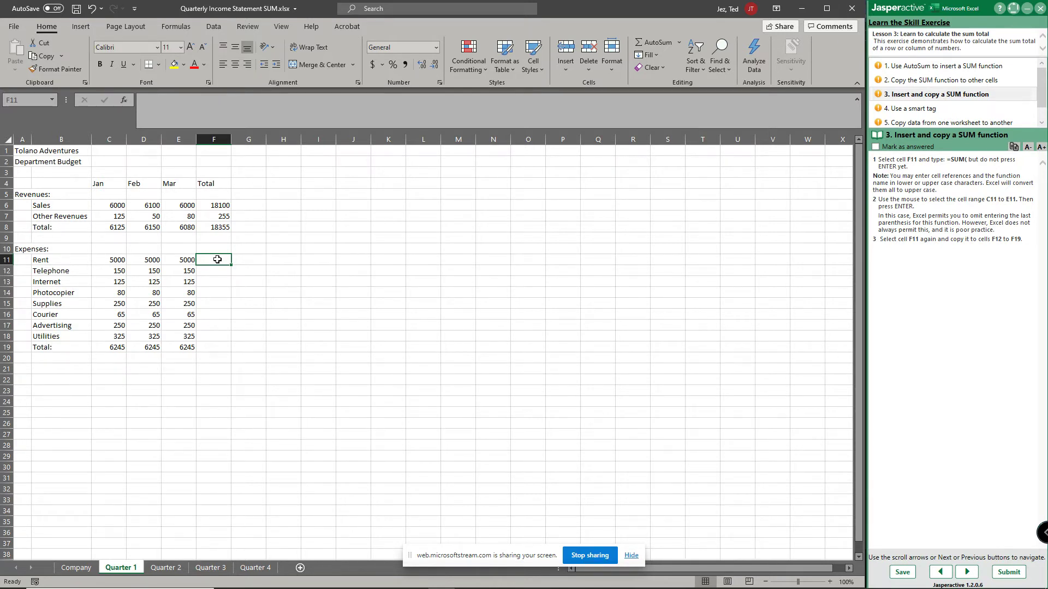
{"action": "type", "text": "="}
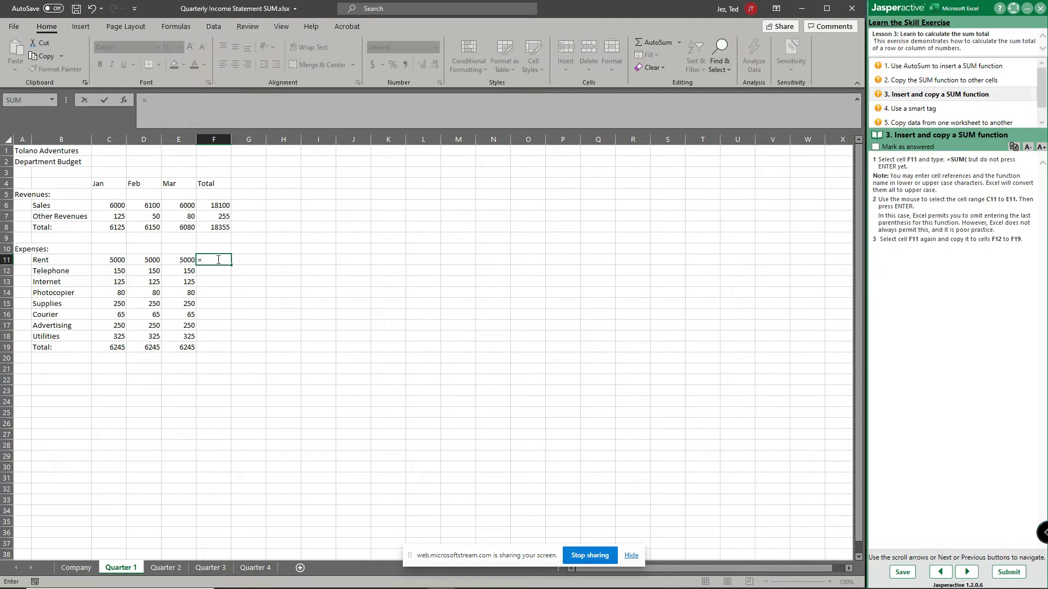
{"action": "type", "text": "Sum"}
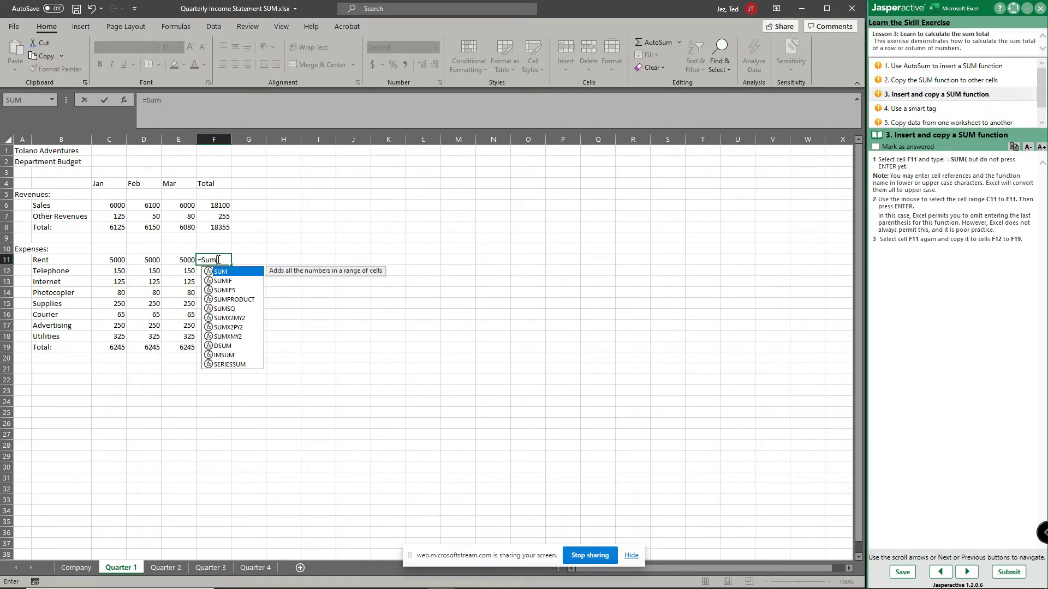
{"action": "type", "text": "("}
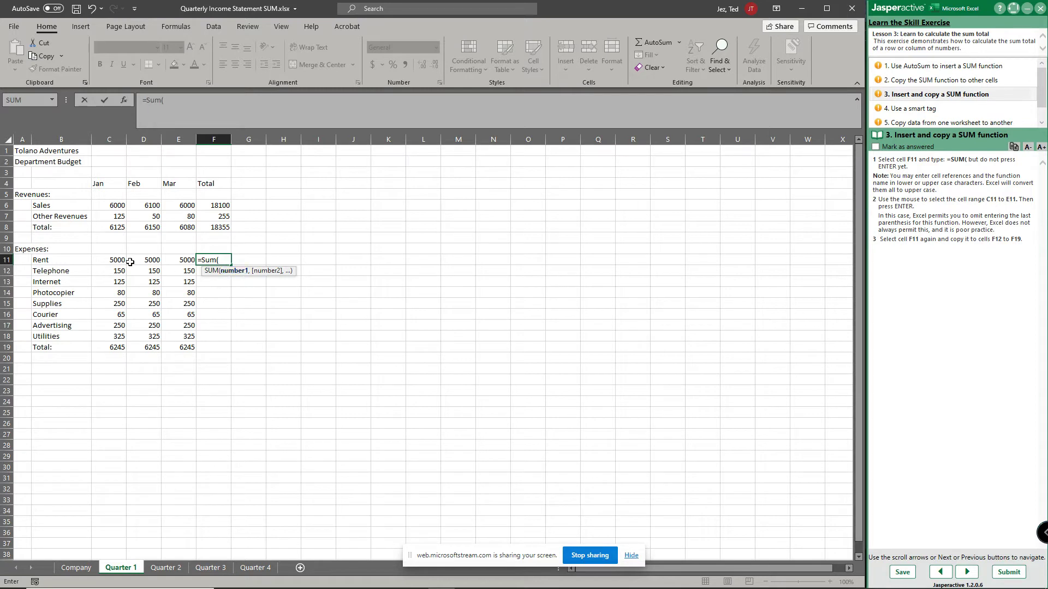
{"action": "left_click_drag", "start_coordinate": [117, 259], "coordinate": [175, 260]}
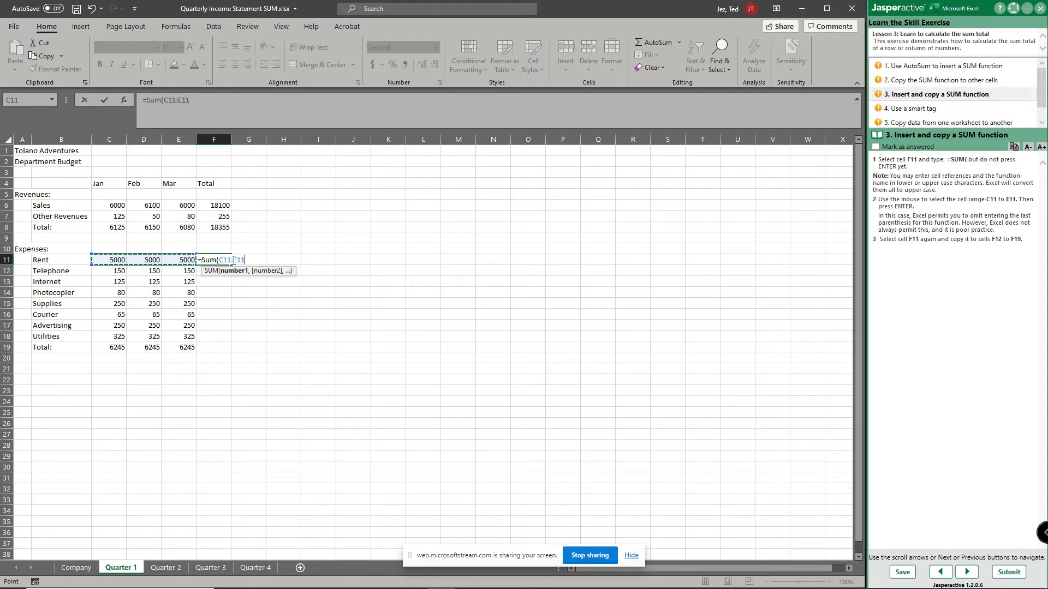
{"action": "key", "text": "Return"}
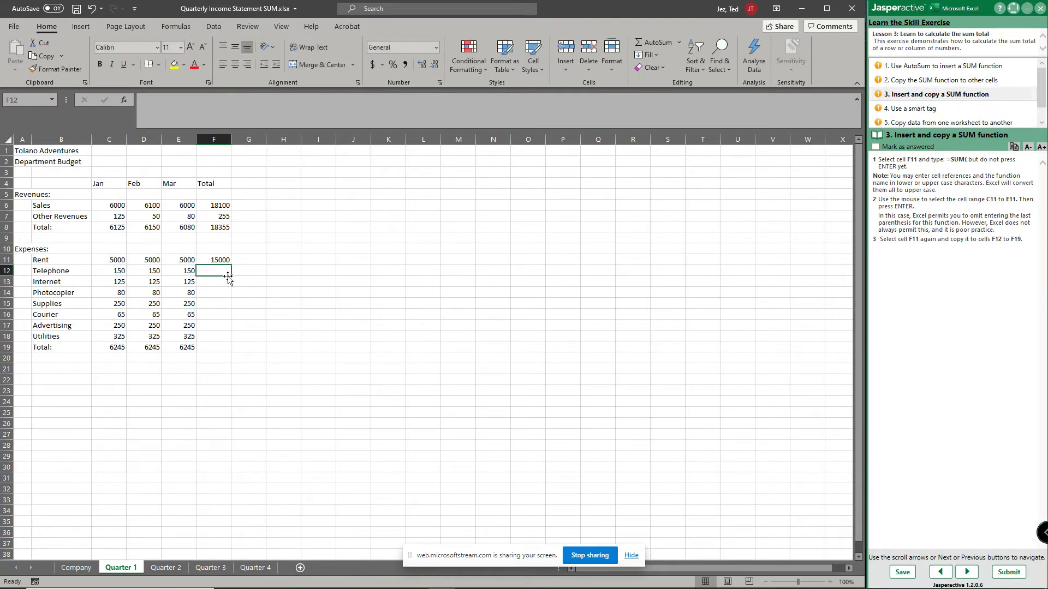
Step: Fill the F11 row total down to F19, ending at 18735
{"action": "left_click", "coordinate": [221, 260]}
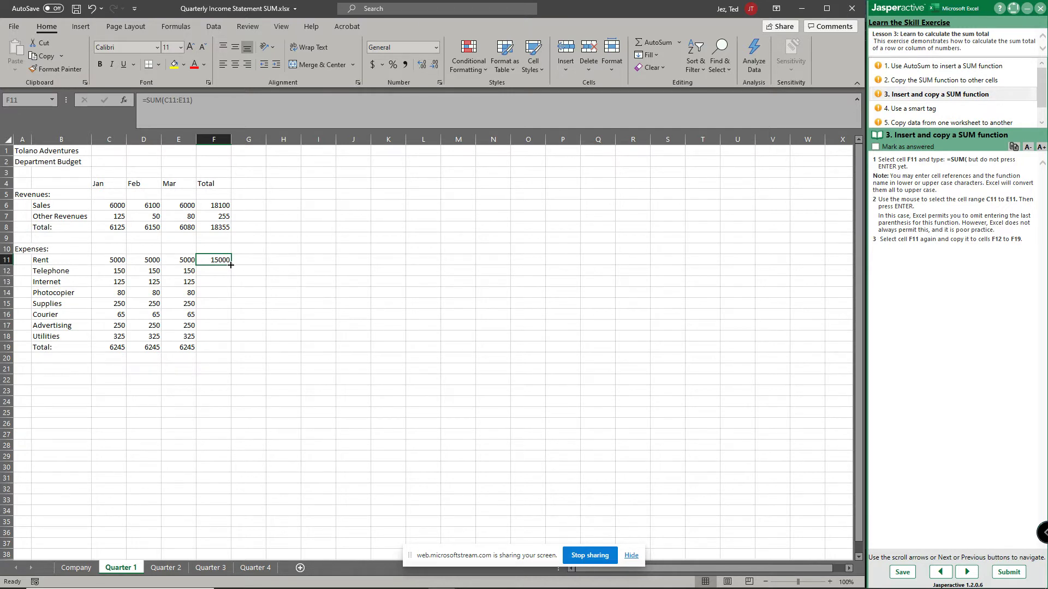
{"action": "left_click_drag", "start_coordinate": [230, 265], "coordinate": [219, 350]}
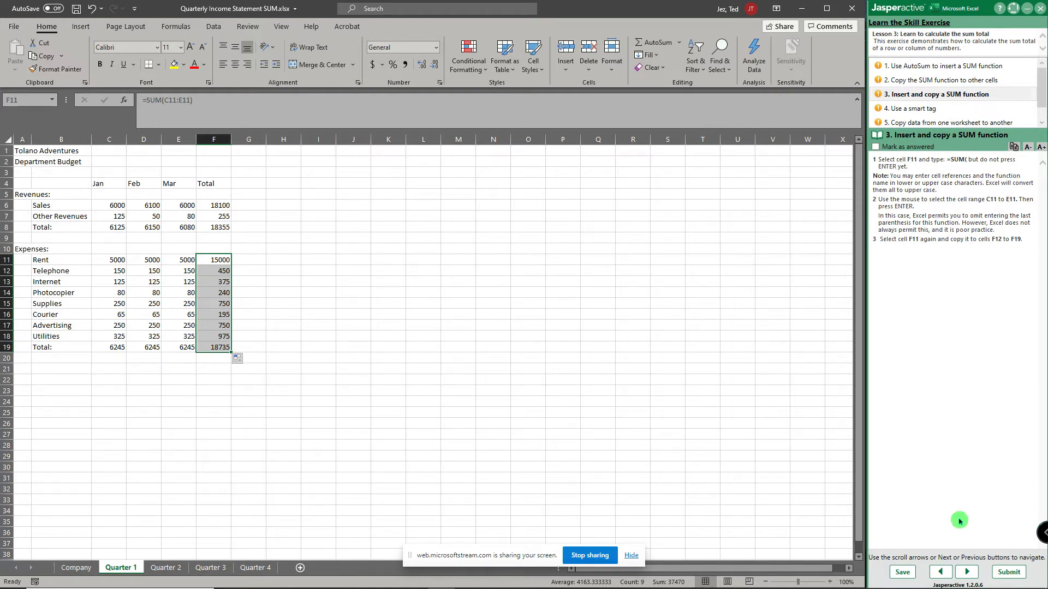
{"action": "left_click", "coordinate": [967, 573]}
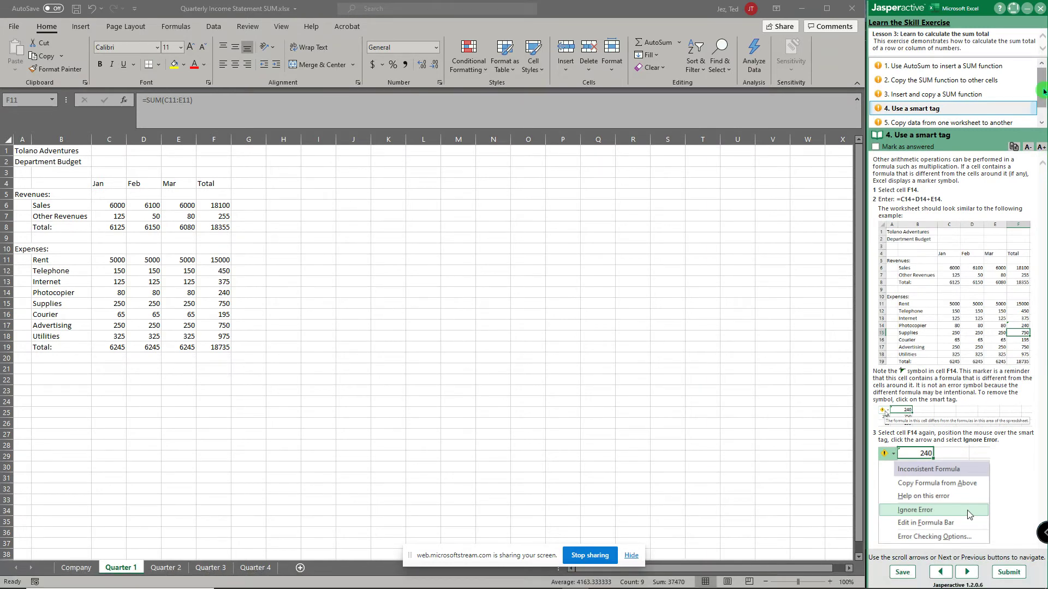
Step: Replace the Photocopier total in F14 with =C14+D14+E14, still showing 240
{"action": "scroll", "coordinate": [1039, 87], "scroll_direction": "down", "scroll_amount": 1}
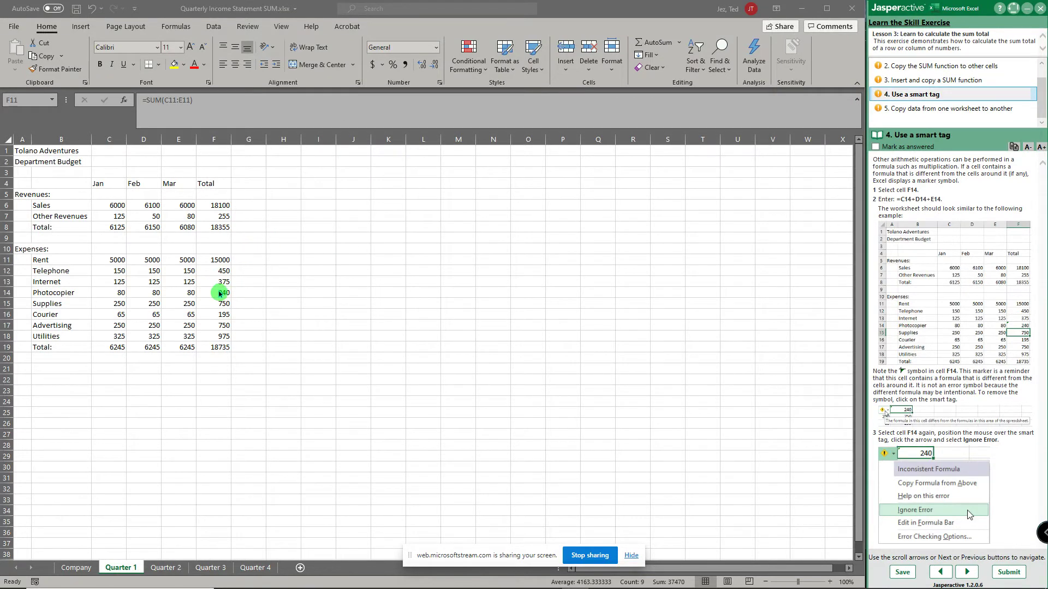
{"action": "left_click", "coordinate": [220, 293]}
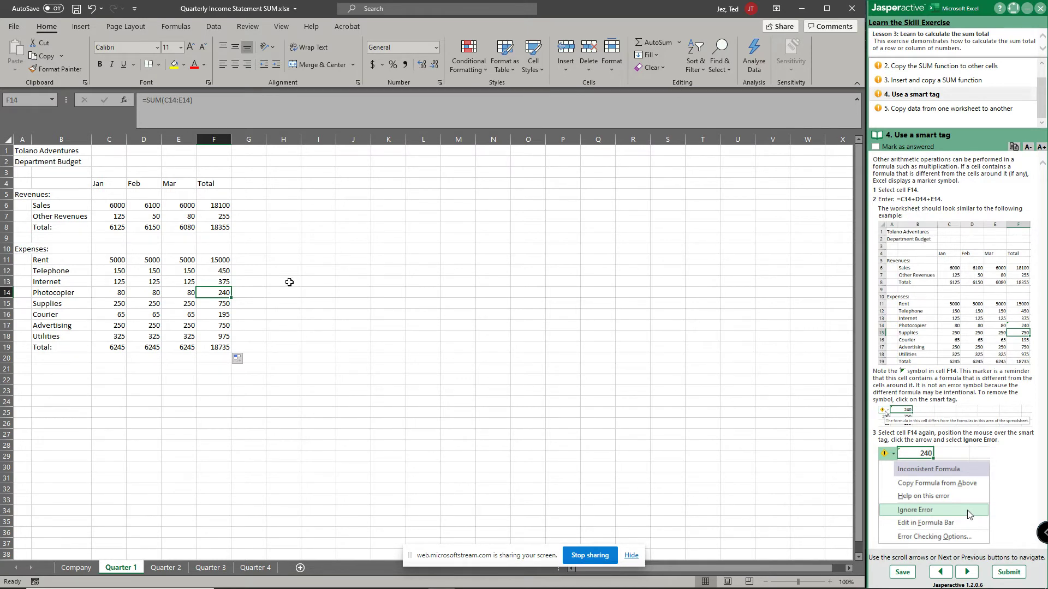
{"action": "type", "text": "=c11"}
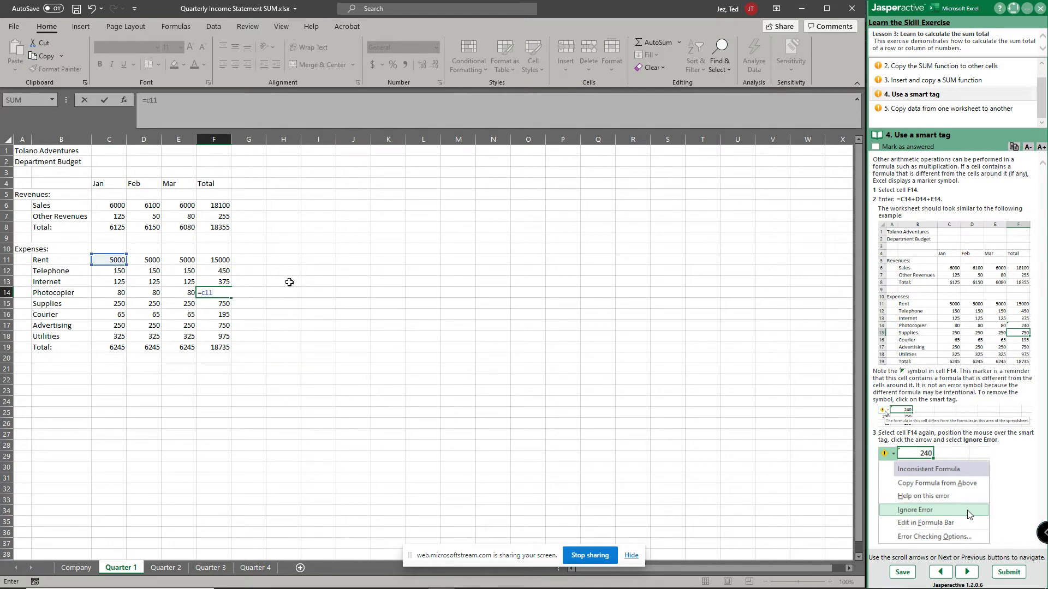
{"action": "key", "text": "BackSpace"}
{"action": "key", "text": "BackSpace"}
{"action": "key", "text": "BackSpace"}
{"action": "type", "text": "c14"}
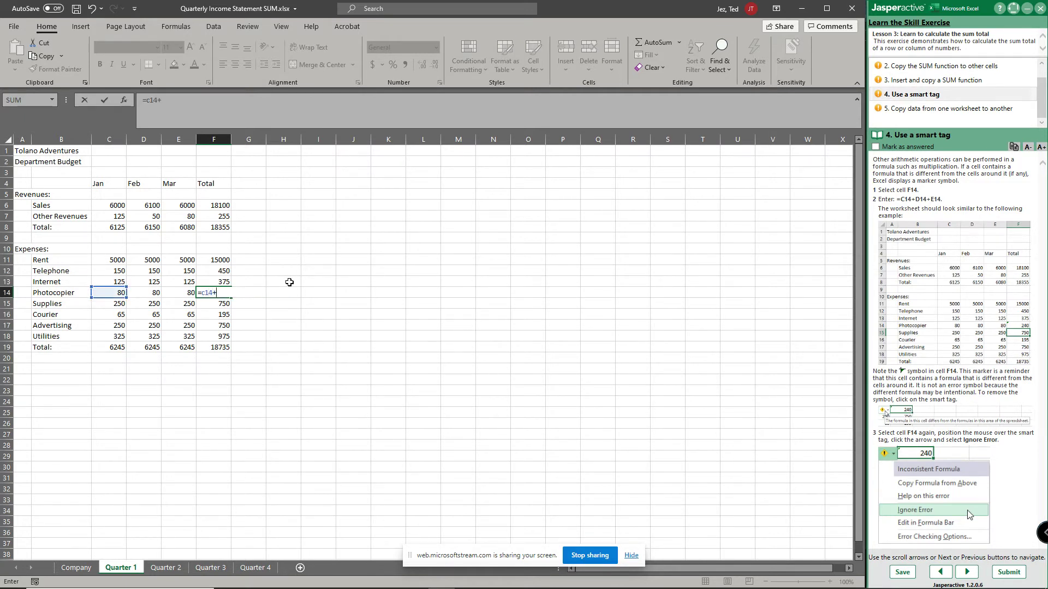
{"action": "type", "text": "+c"}
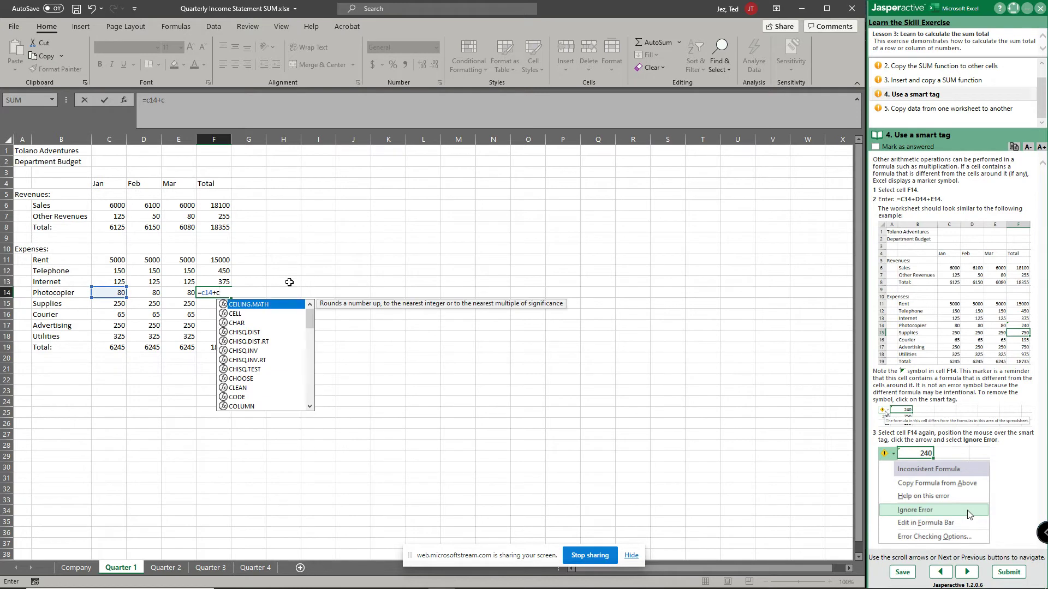
{"action": "key", "text": "BackSpace"}
{"action": "type", "text": "d14"}
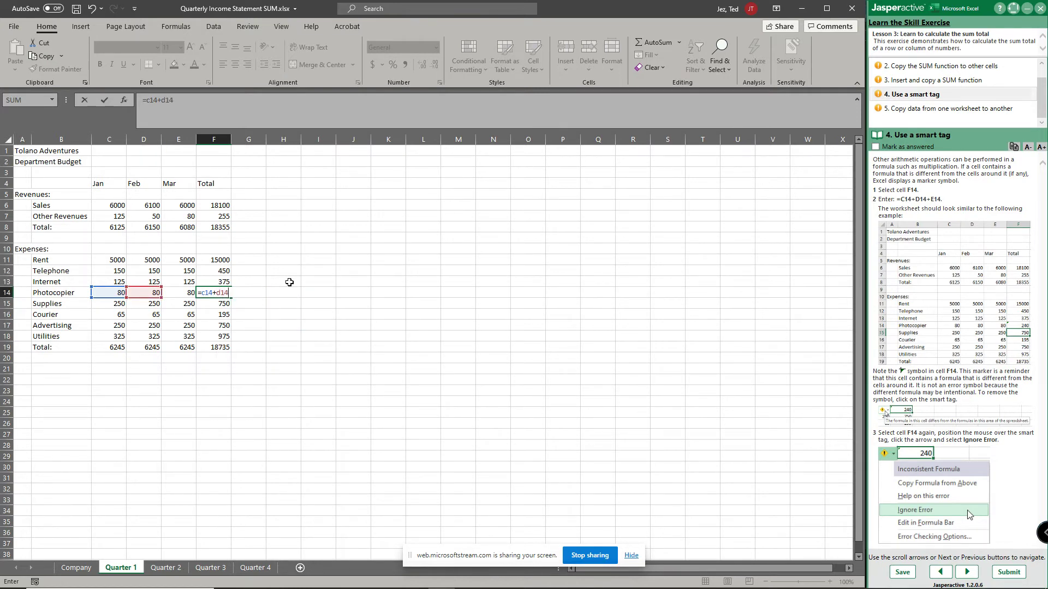
{"action": "type", "text": "+e14"}
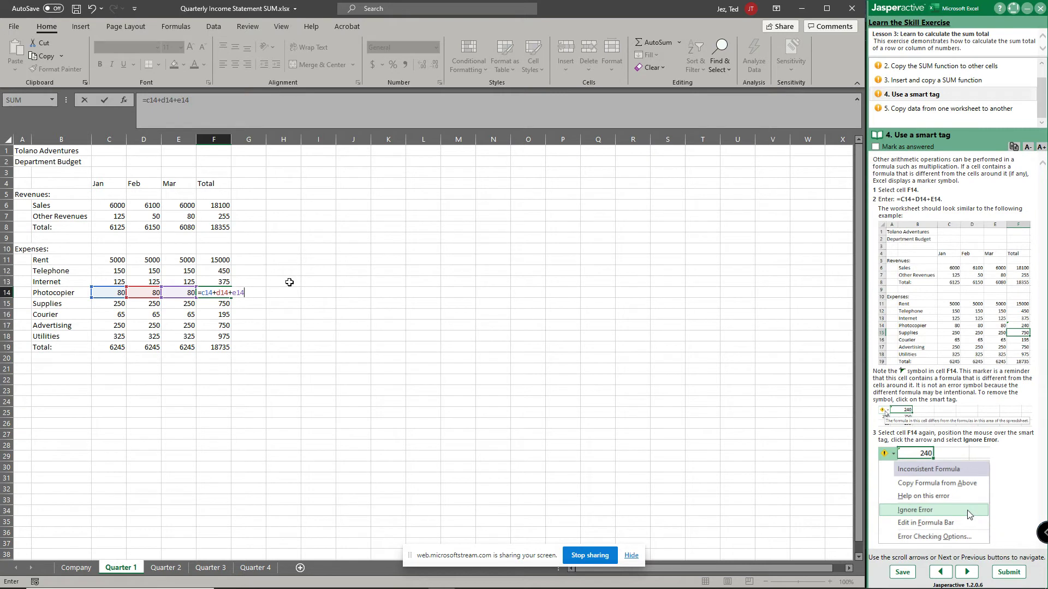
{"action": "key", "text": "Return"}
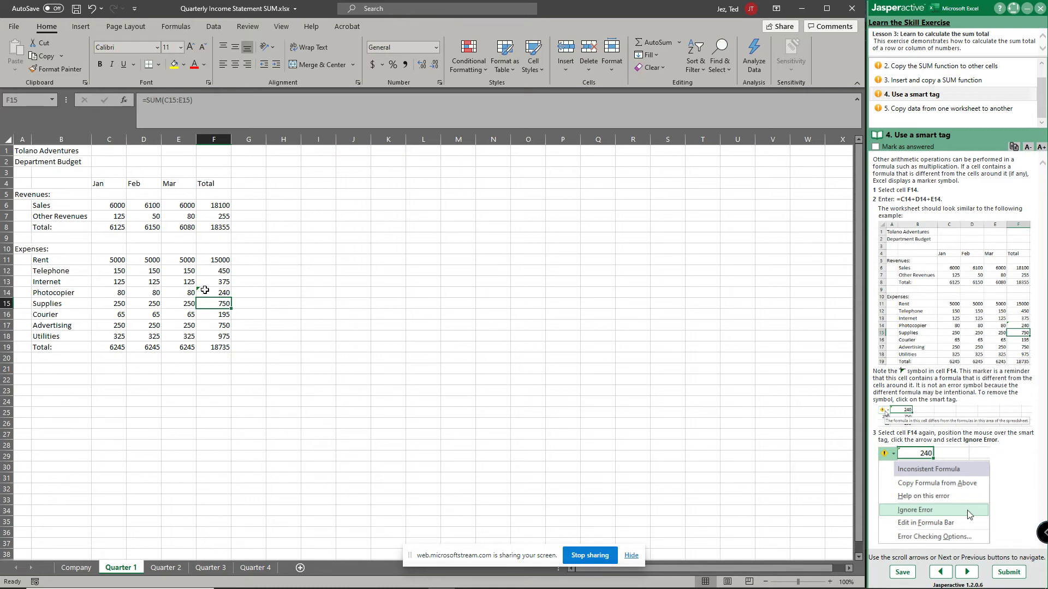
{"action": "key", "text": "ctrl"}
{"action": "left_click", "coordinate": [278, 303]}
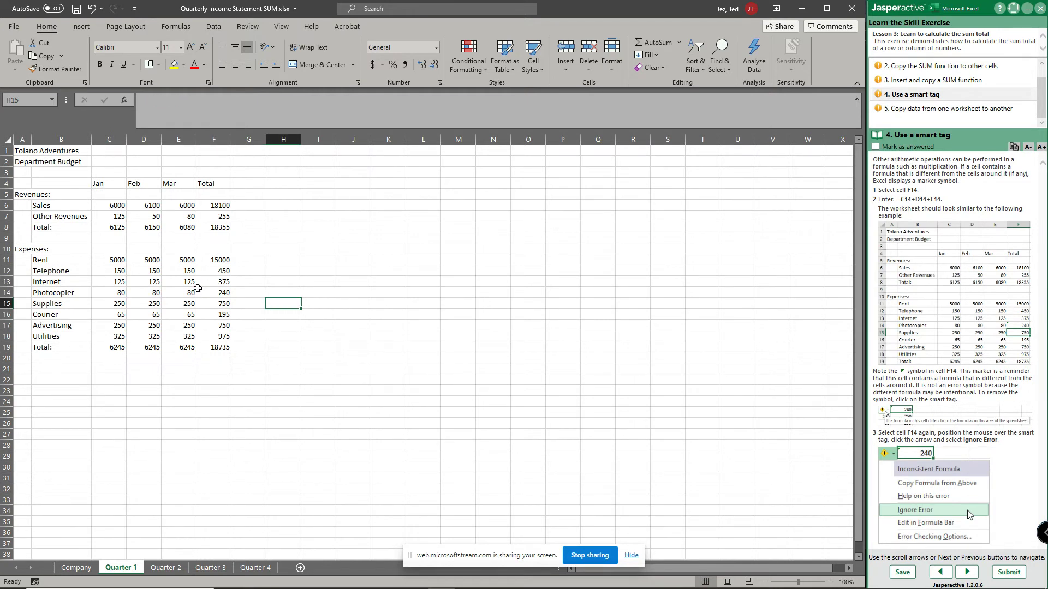
Step: Choose Ignore Error for F14's inconsistent-formula warning, then advance the exercise to step 5
{"action": "left_click", "coordinate": [198, 289]}
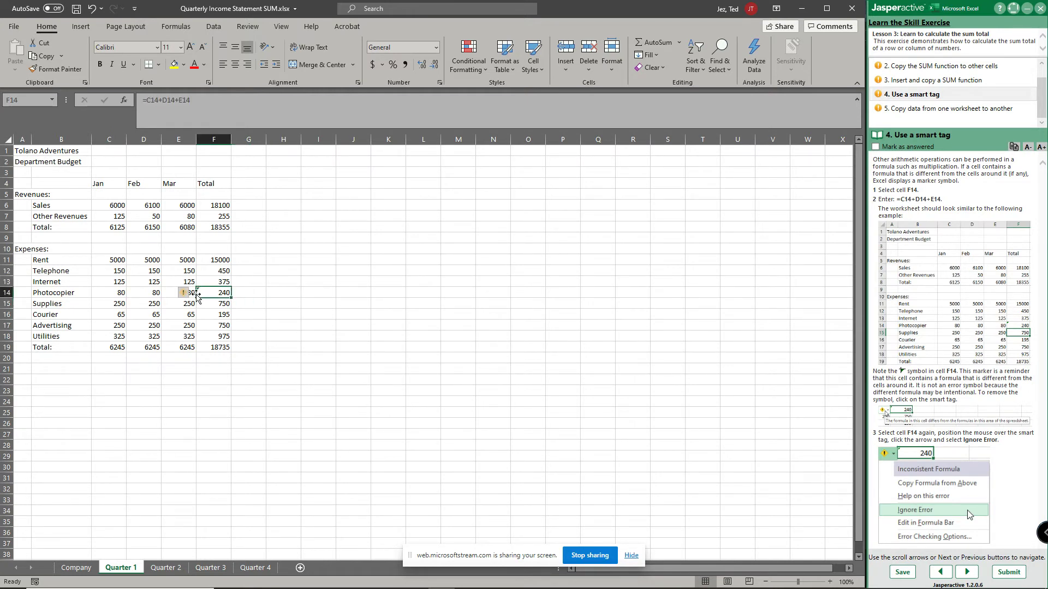
{"action": "mouse_move", "coordinate": [186, 297]}
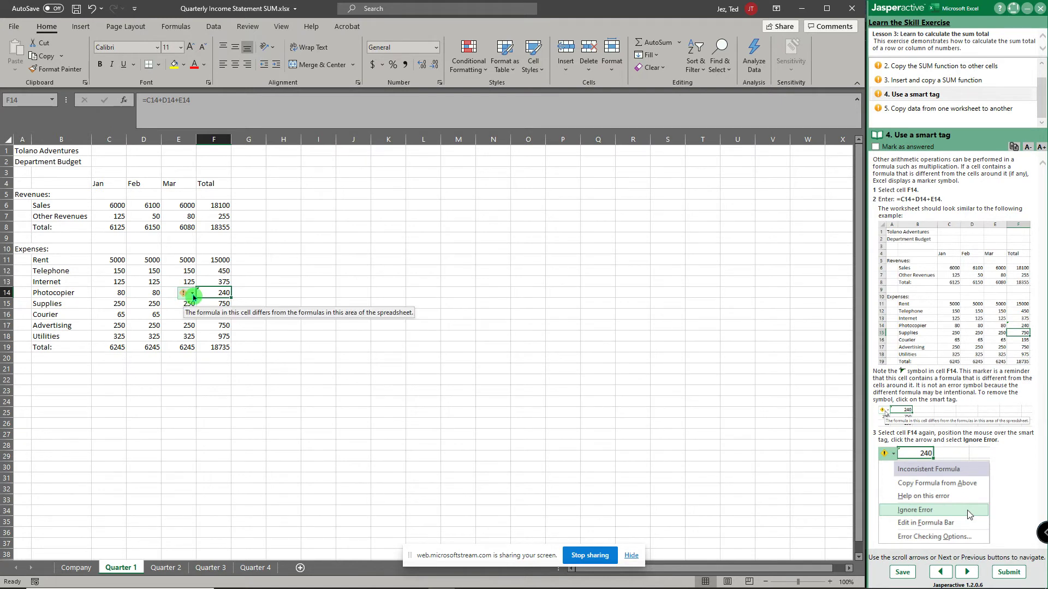
{"action": "left_click", "coordinate": [193, 294]}
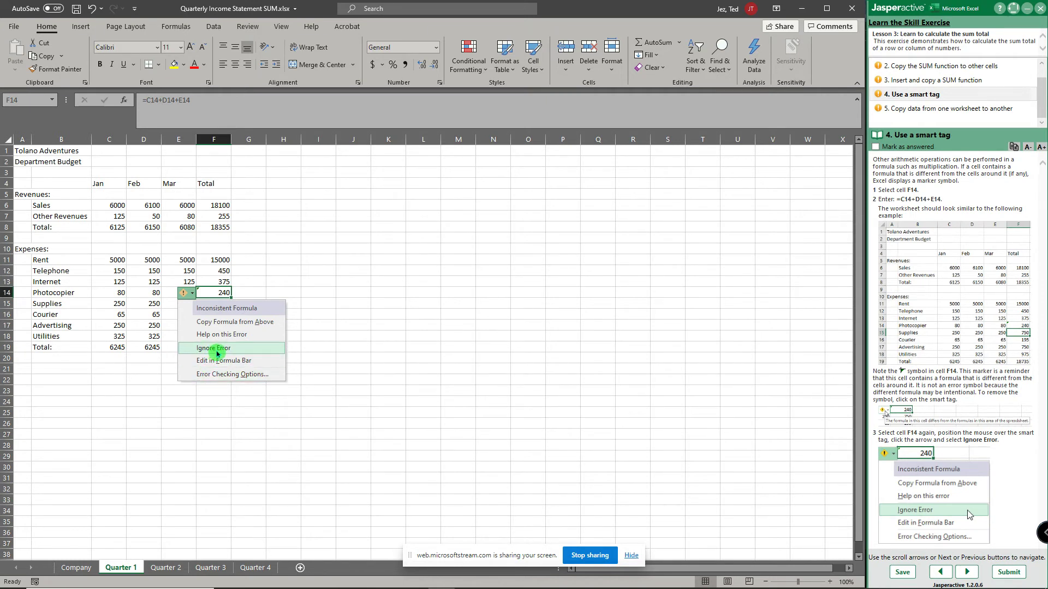
{"action": "left_click", "coordinate": [216, 352]}
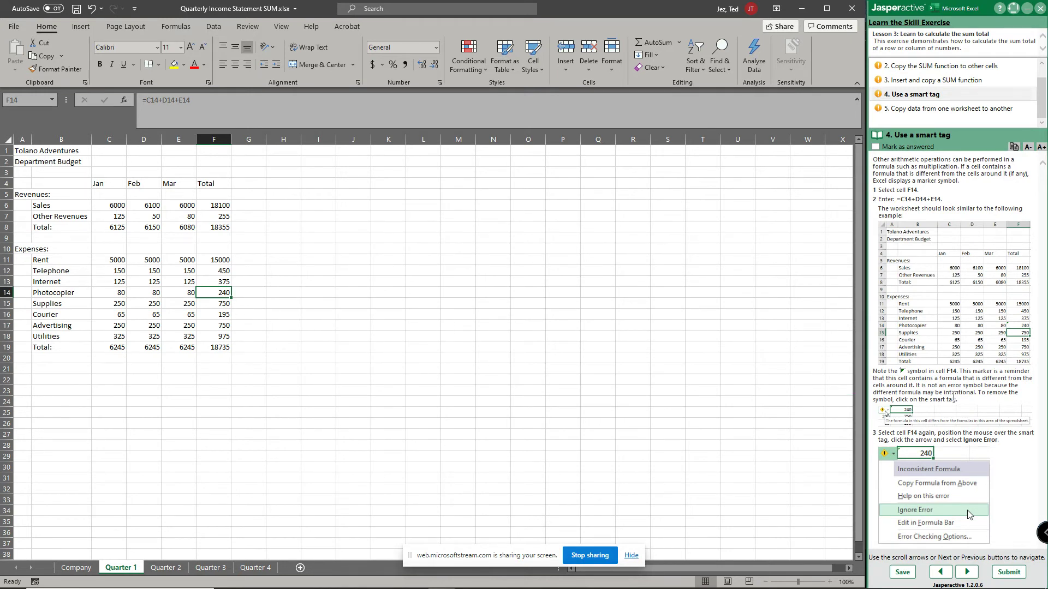
{"action": "left_click", "coordinate": [973, 574]}
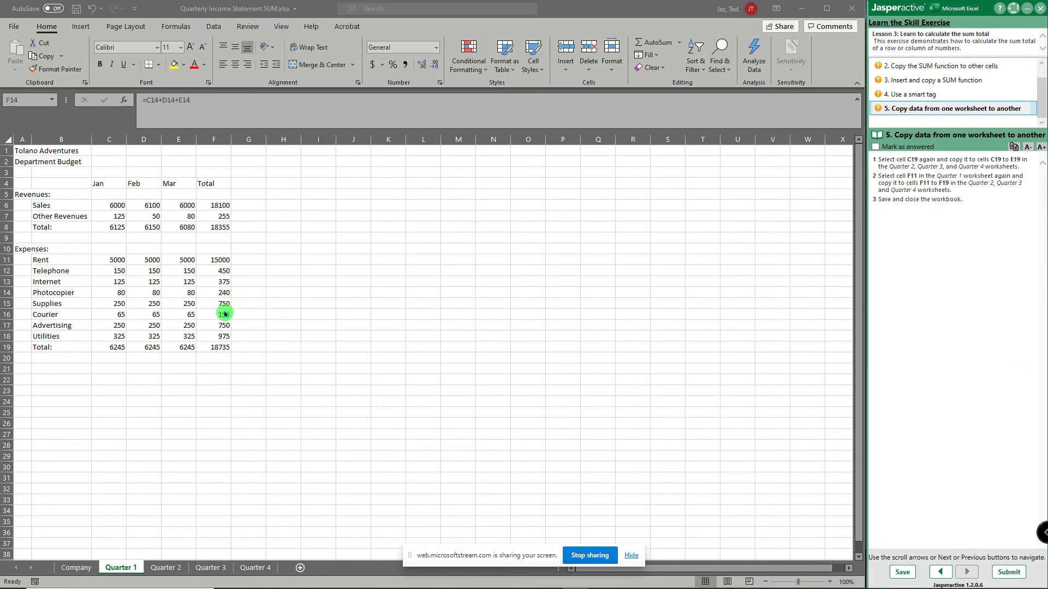
Step: Copy Quarter 1's C19 total formula and paste it into C19 on Quarter 2
{"action": "left_click", "coordinate": [125, 351]}
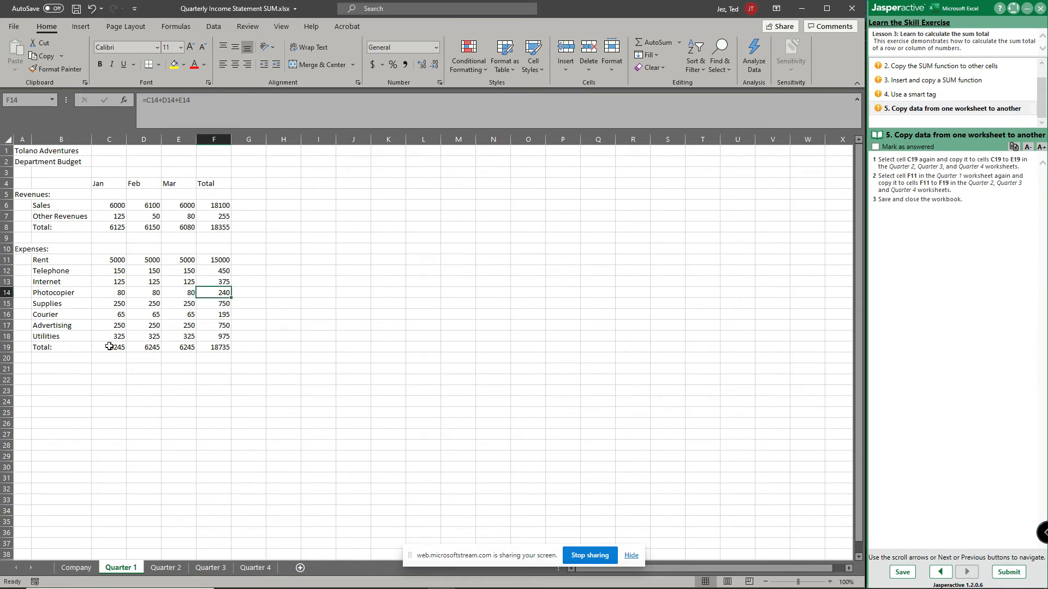
{"action": "left_click", "coordinate": [113, 347]}
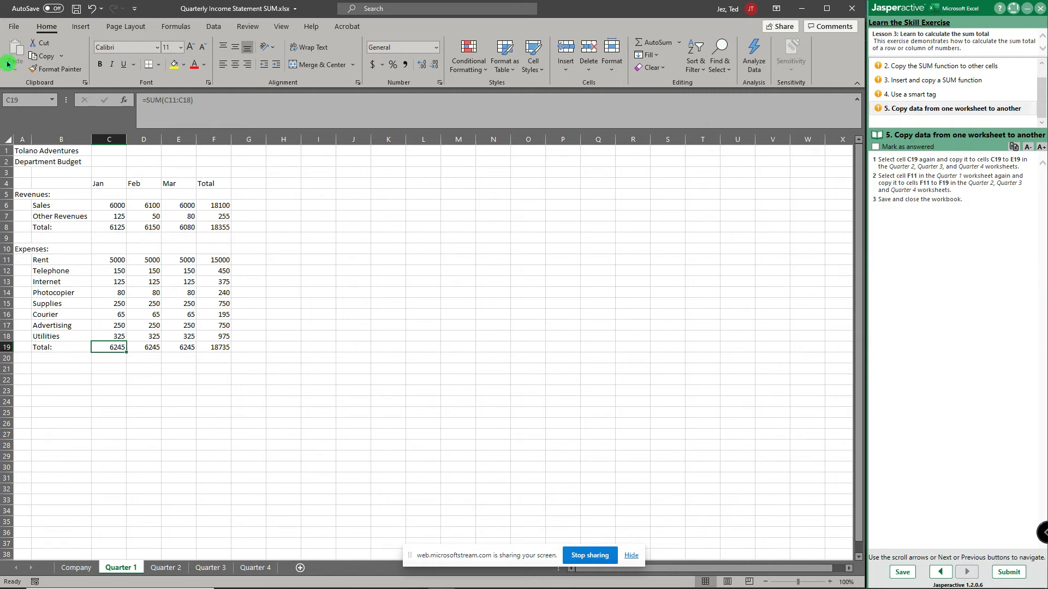
{"action": "left_click", "coordinate": [42, 62]}
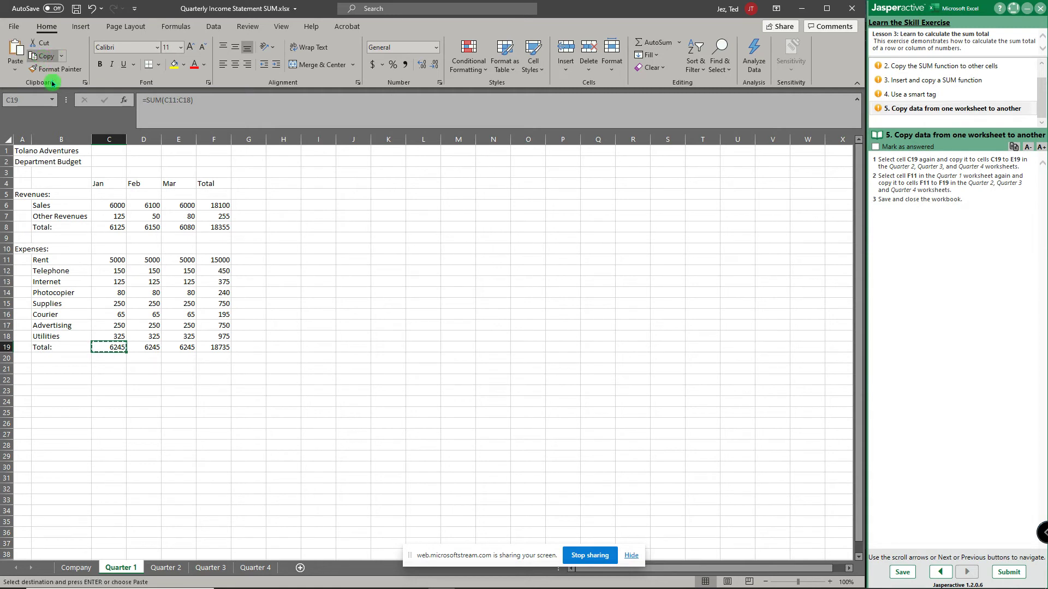
{"action": "left_click", "coordinate": [171, 569]}
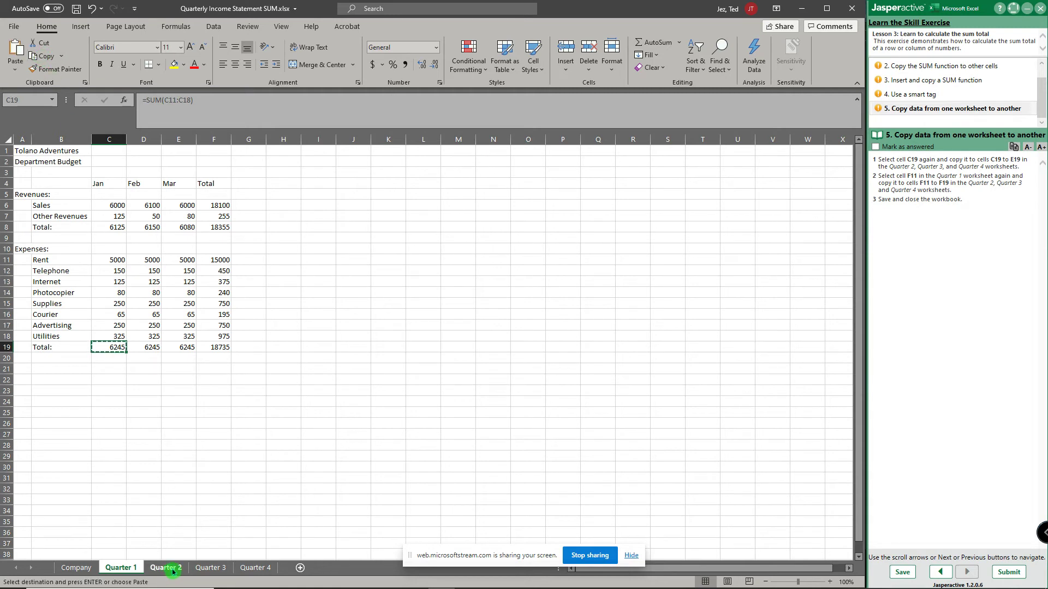
{"action": "left_click", "coordinate": [111, 346]}
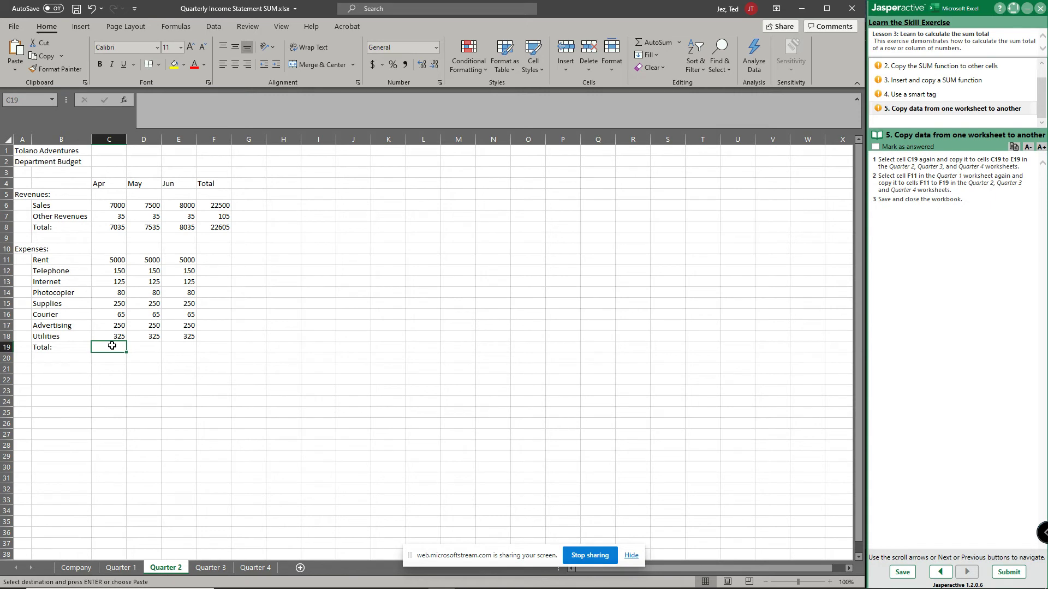
{"action": "key", "text": "ctrl+v"}
Step: Paste the same C19 total formula into C19 on Quarter 3 and Quarter 4
{"action": "left_click", "coordinate": [217, 569]}
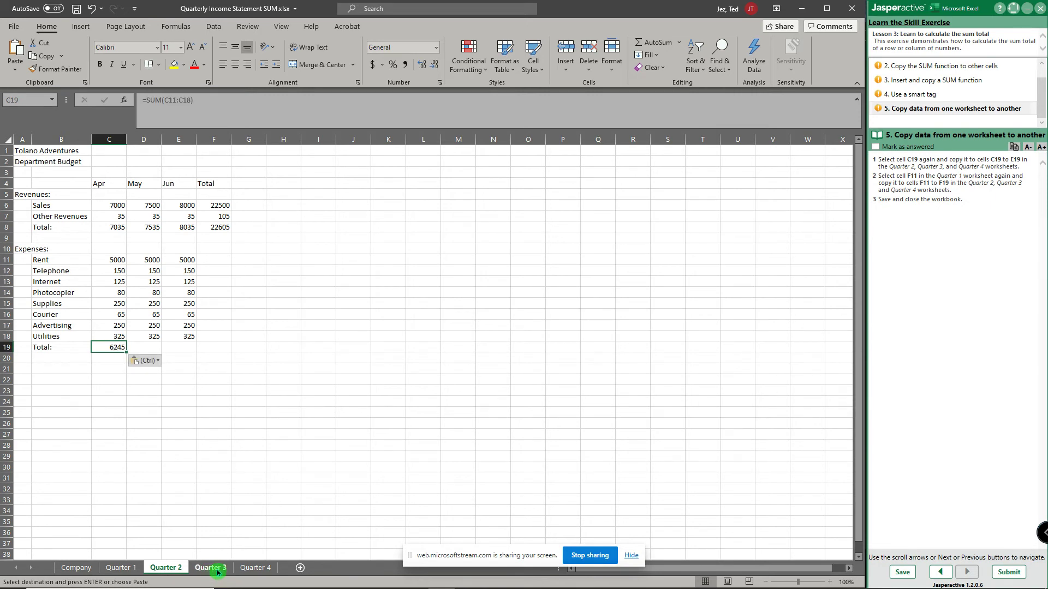
{"action": "left_click", "coordinate": [108, 346]}
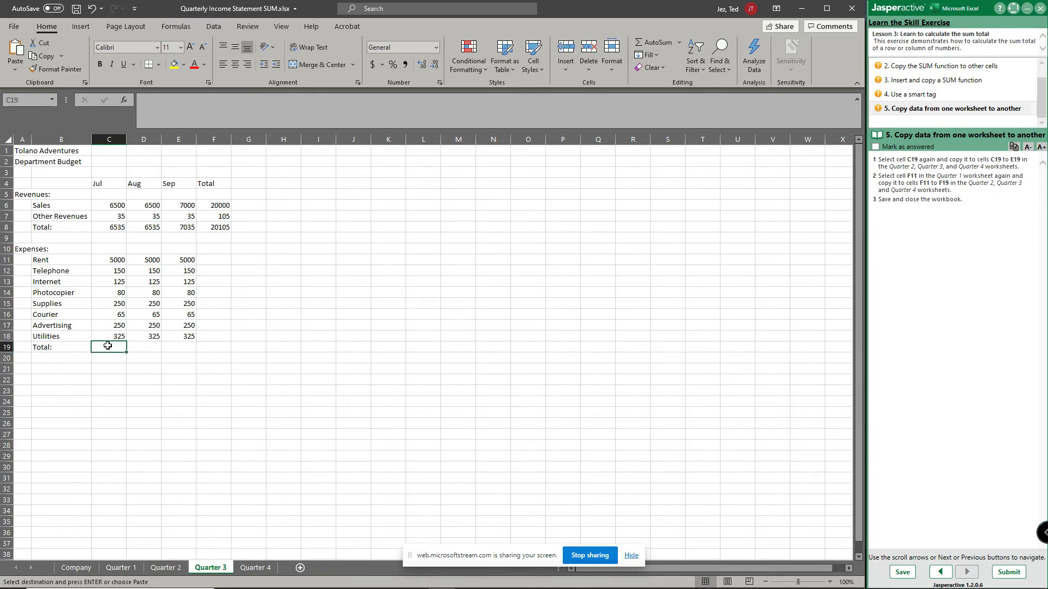
{"action": "key", "text": "ctrl+v"}
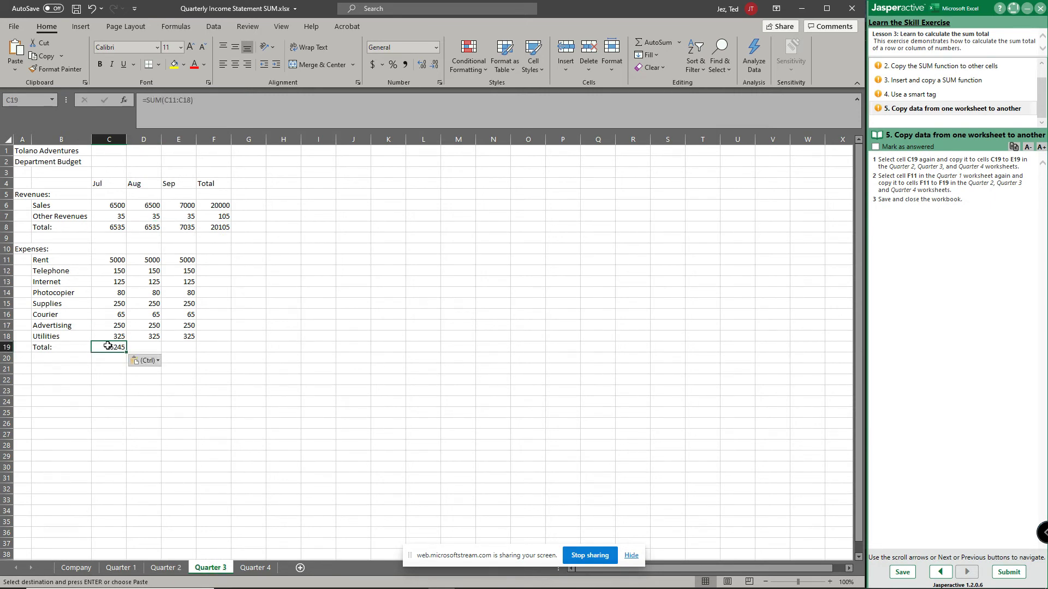
{"action": "left_click", "coordinate": [259, 567]}
{"action": "left_click", "coordinate": [256, 568]}
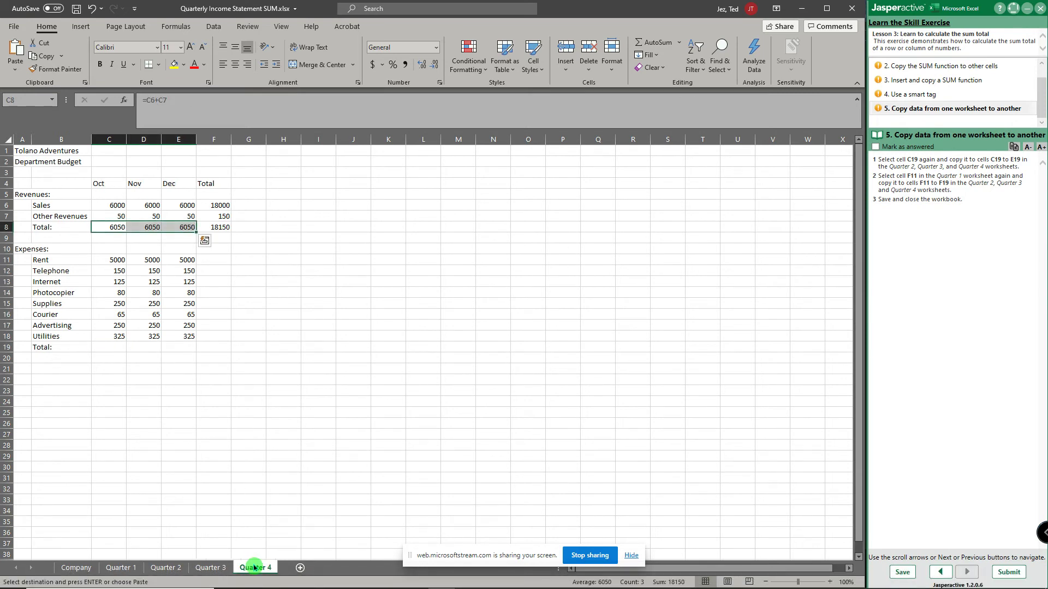
{"action": "left_click", "coordinate": [108, 346]}
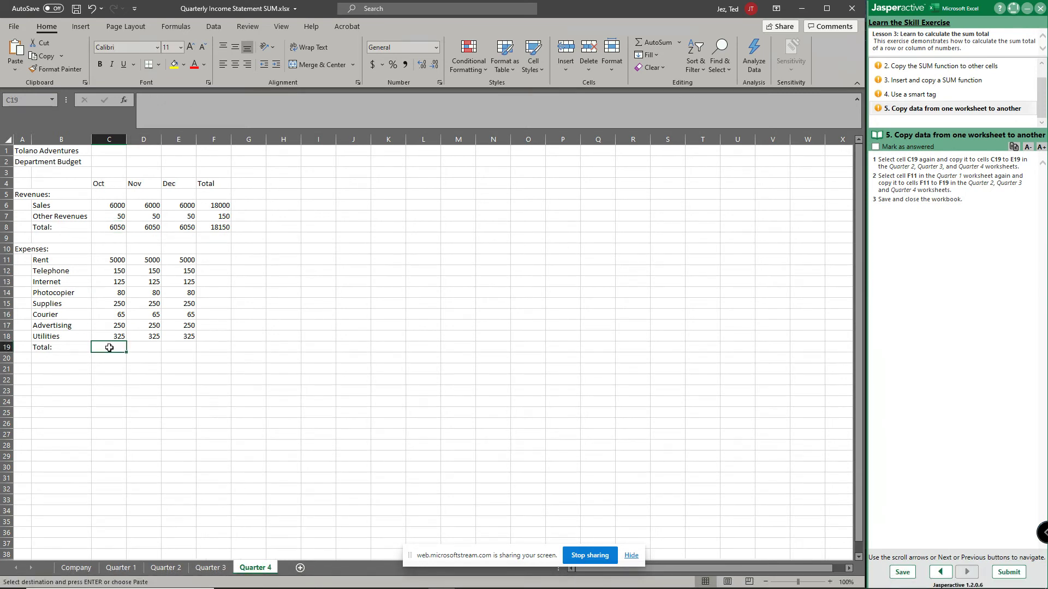
{"action": "key", "text": "ctrl+v"}
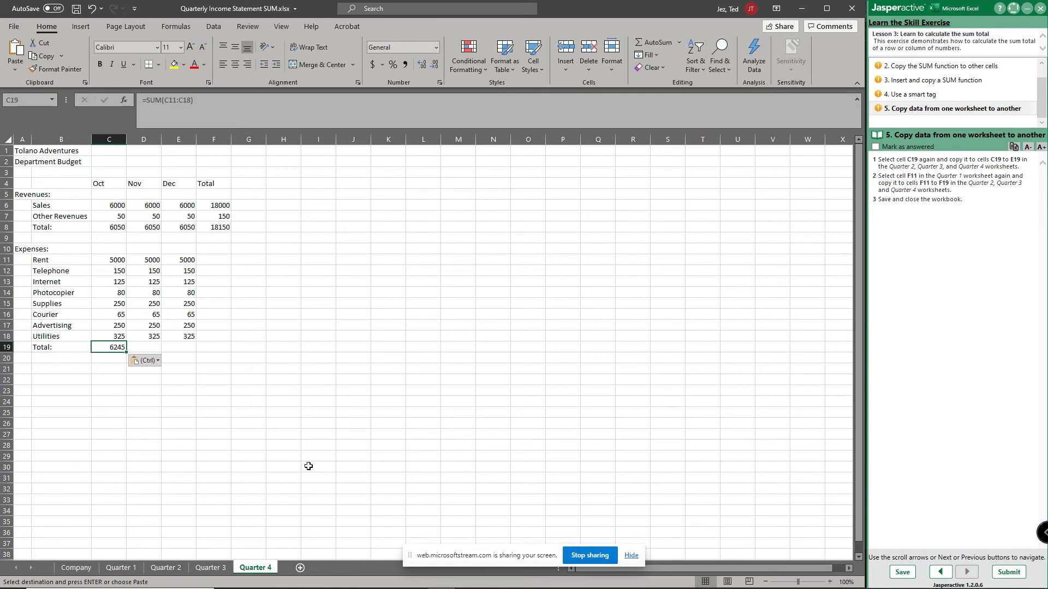
Step: Copy Quarter 1's F11 Rent formula =SUM(C11:E11) into F11 on Quarters 2, 3 and 4
{"action": "left_click", "coordinate": [119, 568]}
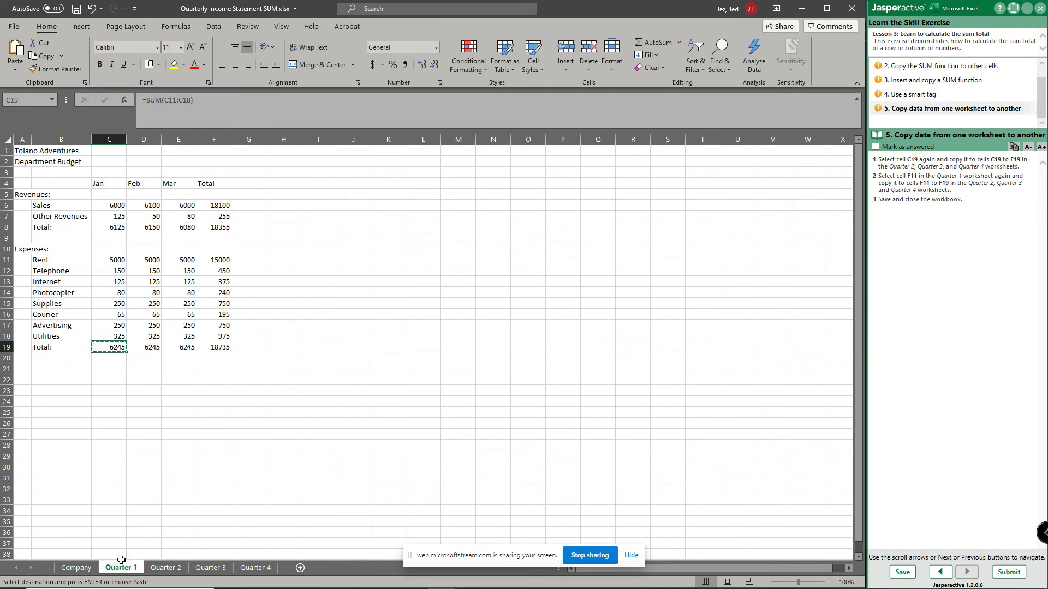
{"action": "left_click", "coordinate": [225, 260]}
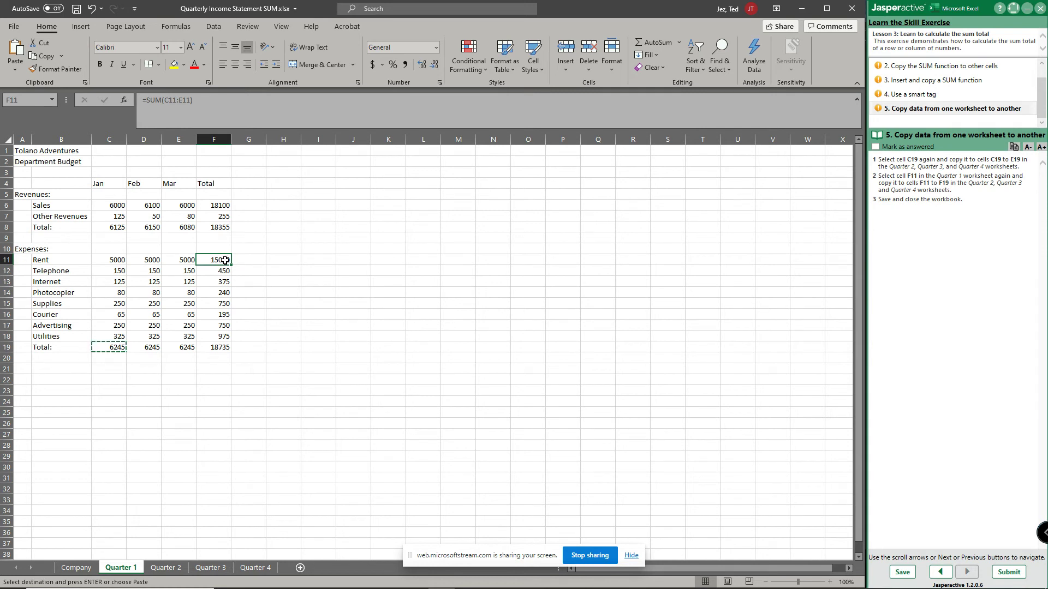
{"action": "key", "text": "ctrl+c"}
{"action": "left_click", "coordinate": [166, 567]}
{"action": "left_click", "coordinate": [224, 263]}
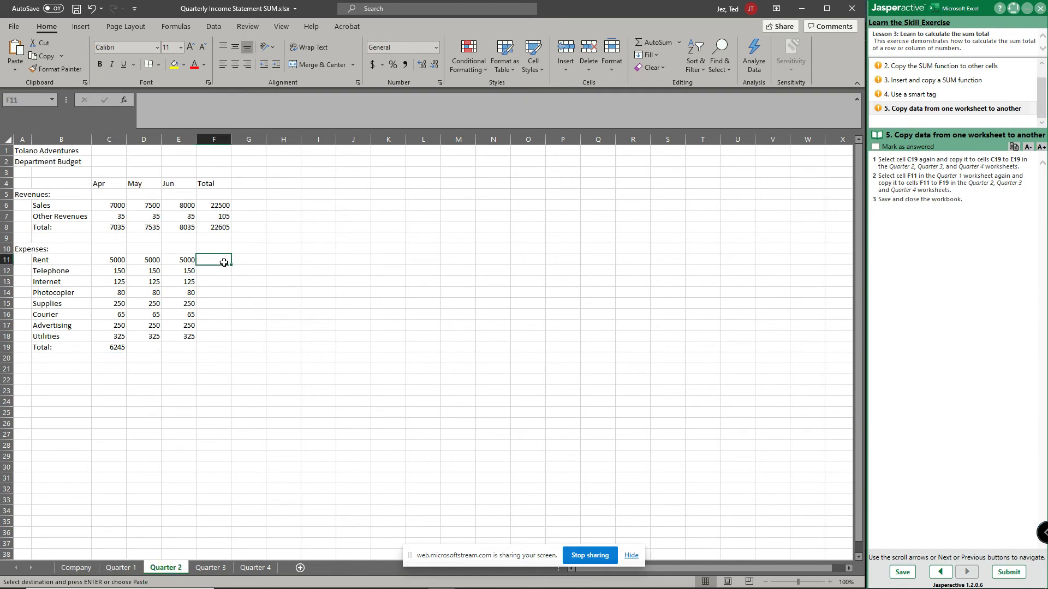
{"action": "left_click", "coordinate": [214, 570]}
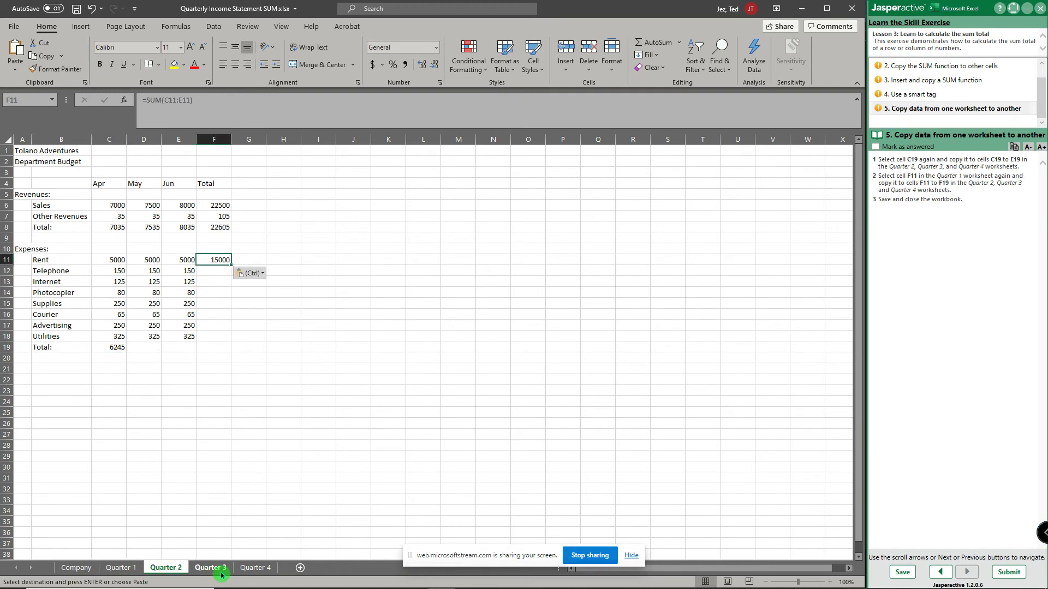
{"action": "left_click", "coordinate": [213, 260]}
{"action": "key", "text": "ctrl+v"}
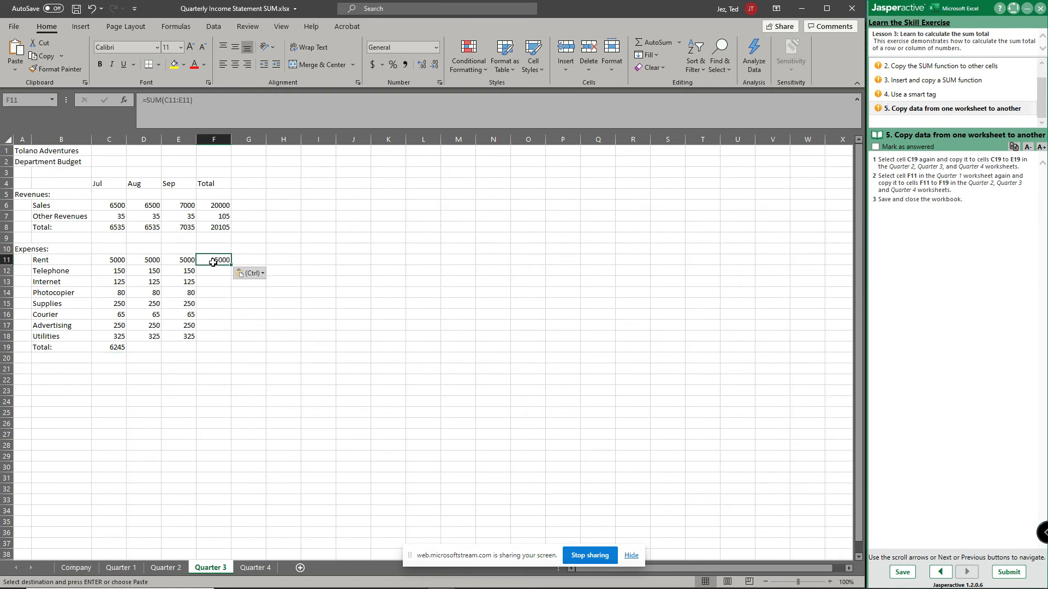
{"action": "left_click", "coordinate": [255, 567]}
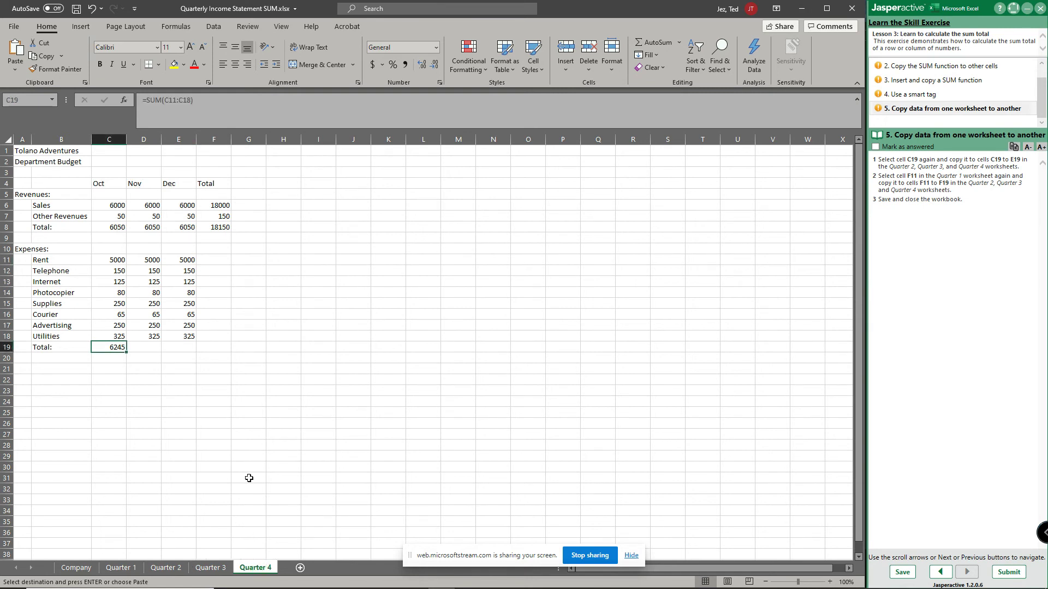
{"action": "left_click", "coordinate": [209, 260]}
{"action": "key", "text": "ctrl+v"}
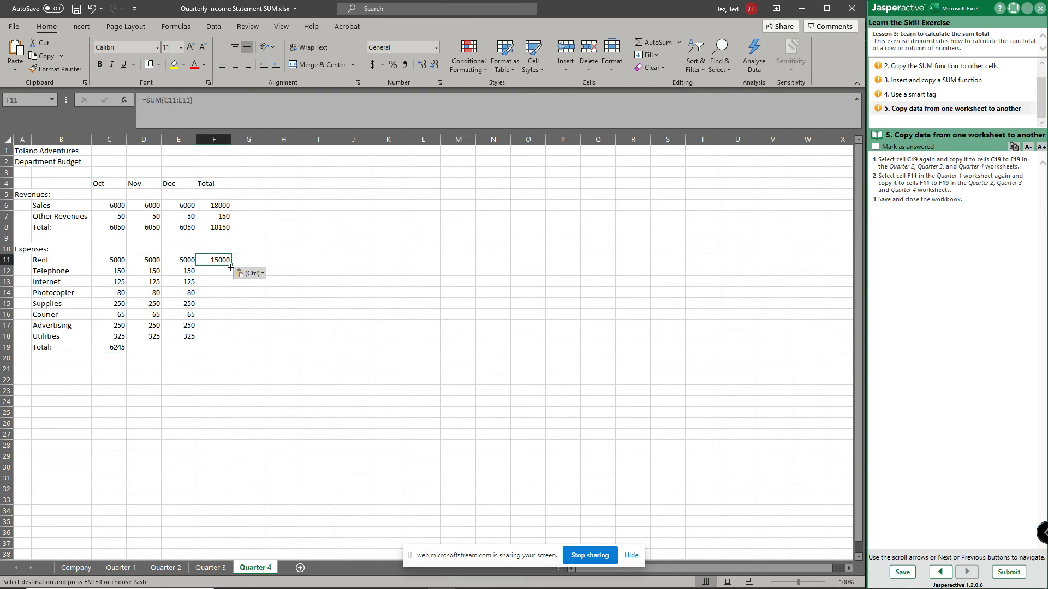
Step: On Quarter 4 and Quarter 3, fill F11 down to F19 and C19 across to E19
{"action": "left_click_drag", "start_coordinate": [230, 266], "coordinate": [225, 352]}
{"action": "left_click", "coordinate": [118, 348]}
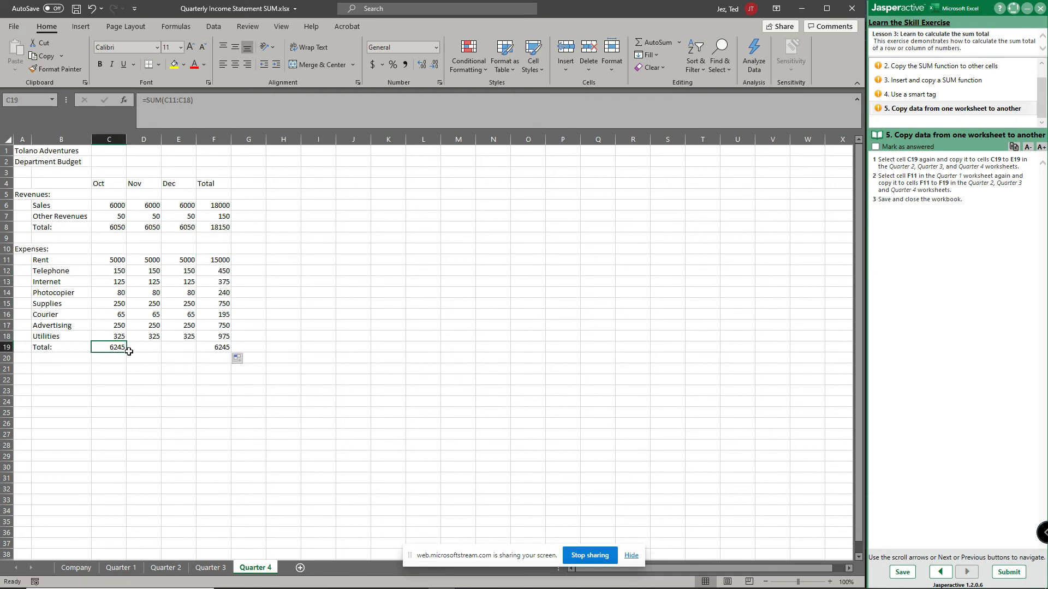
{"action": "left_click_drag", "start_coordinate": [127, 352], "coordinate": [189, 355]}
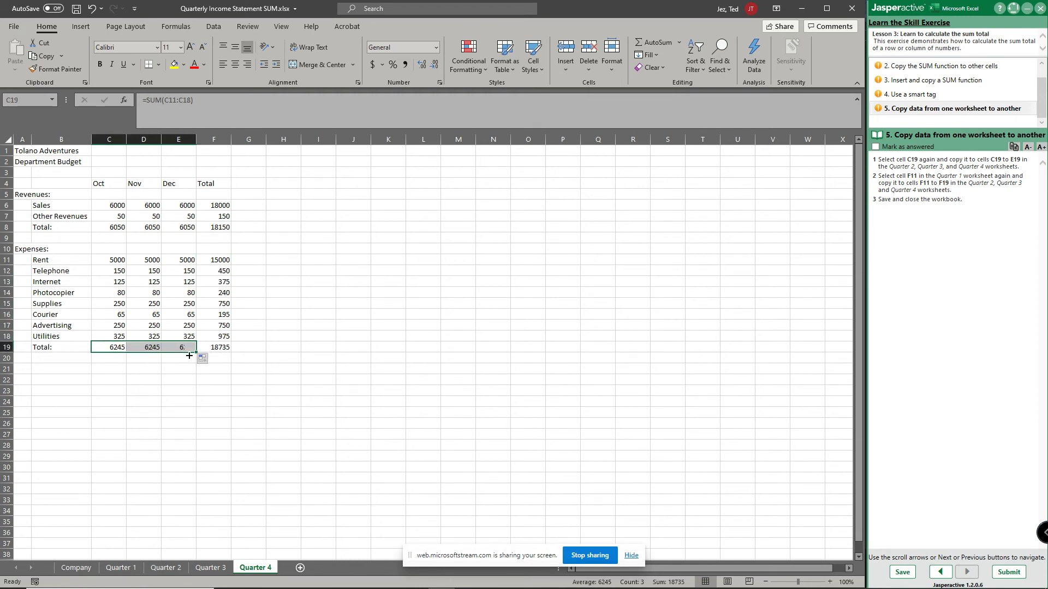
{"action": "left_click", "coordinate": [209, 568]}
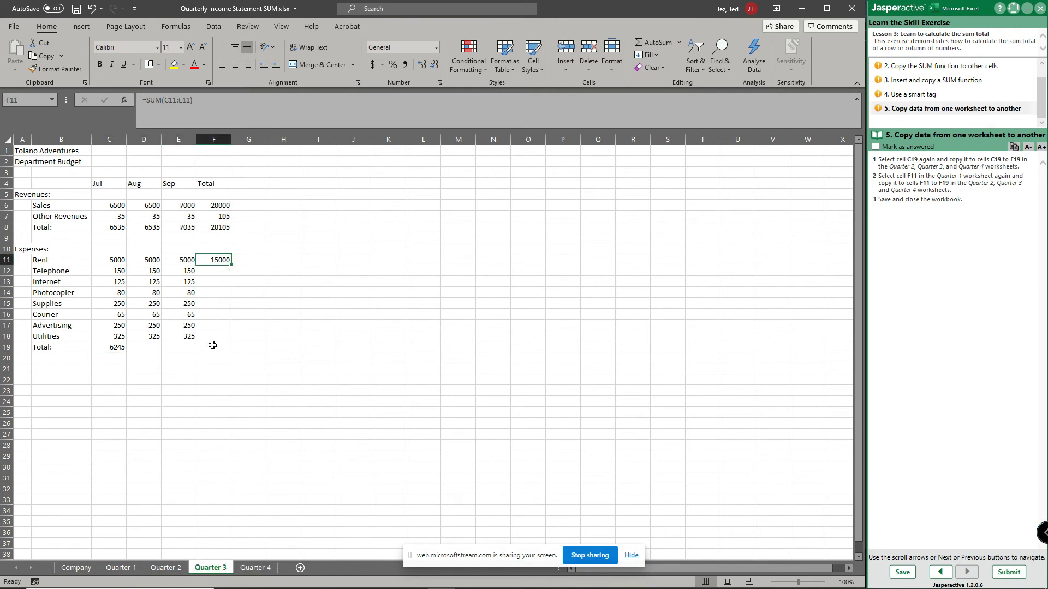
{"action": "left_click_drag", "start_coordinate": [230, 265], "coordinate": [229, 353]}
{"action": "left_click", "coordinate": [117, 347]}
{"action": "left_click_drag", "start_coordinate": [126, 354], "coordinate": [192, 352]}
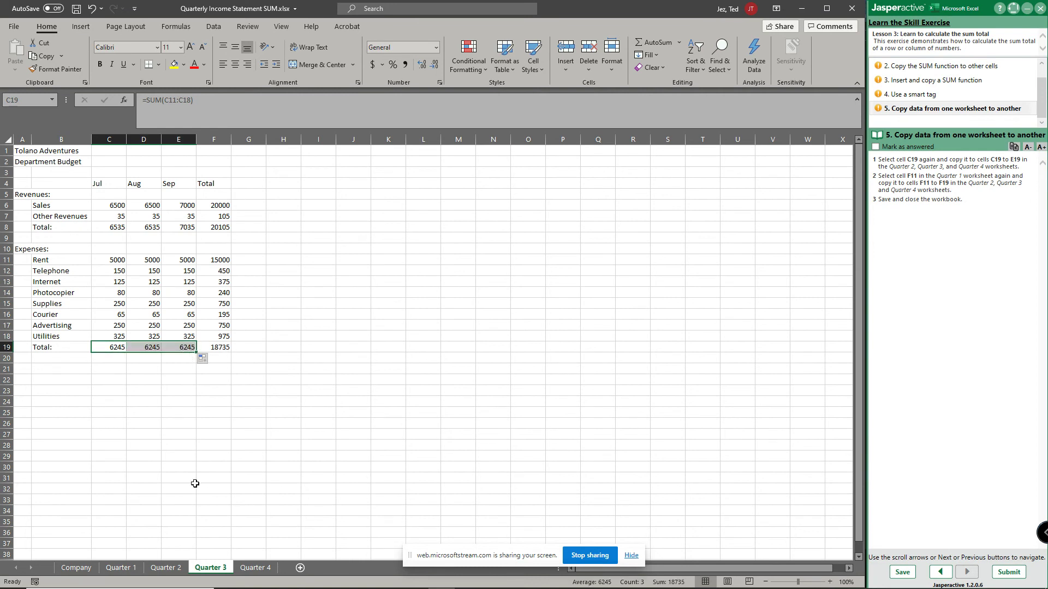
Step: On Quarter 2, fill C19 across to E19 and F11 down to F19
{"action": "left_click", "coordinate": [166, 567]}
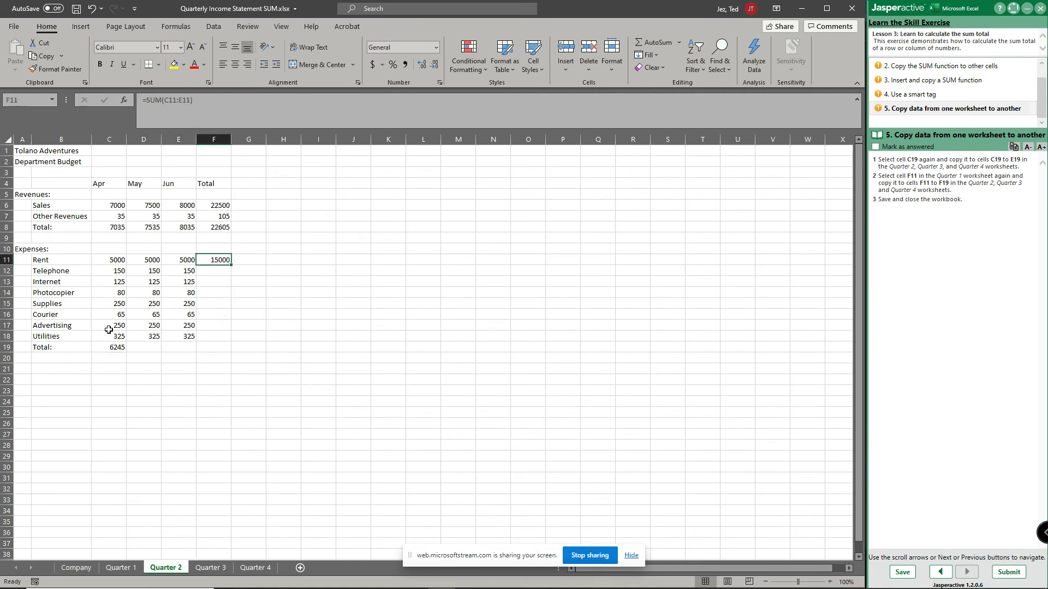
{"action": "left_click", "coordinate": [117, 348]}
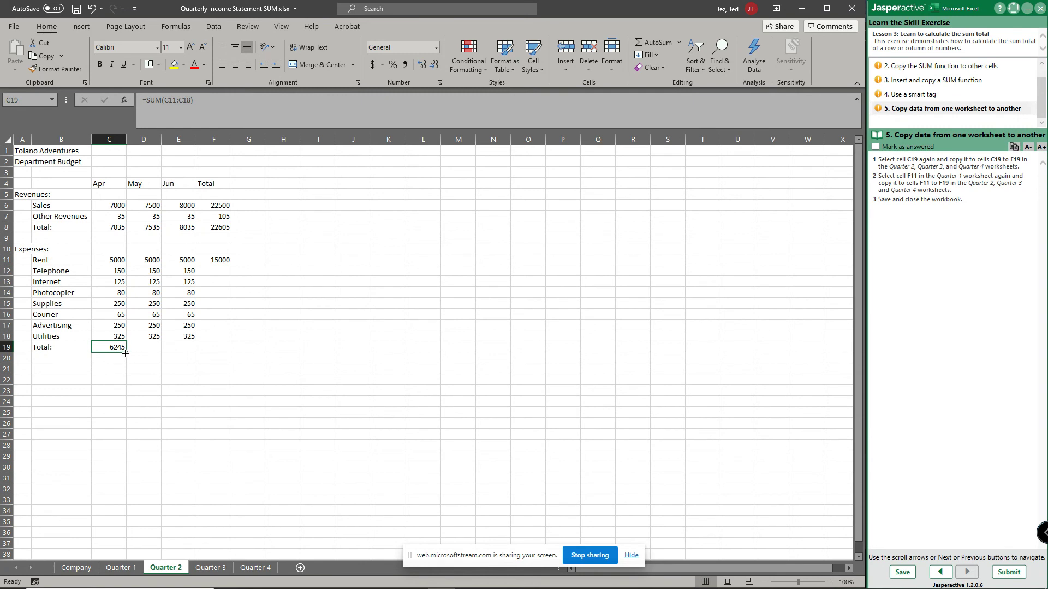
{"action": "left_click_drag", "start_coordinate": [125, 354], "coordinate": [191, 354]}
{"action": "left_click", "coordinate": [224, 260]}
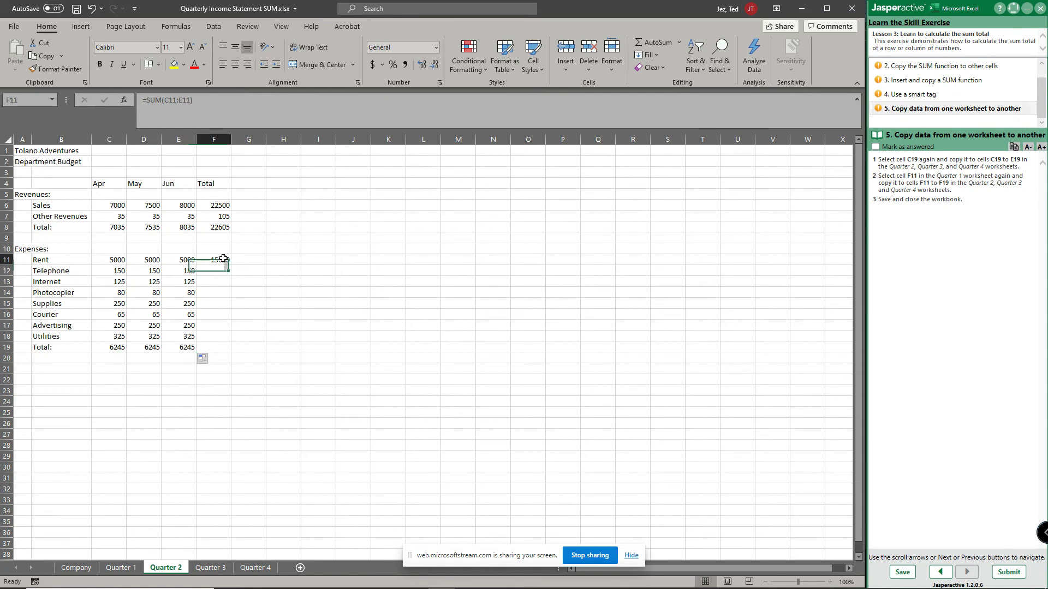
{"action": "left_click_drag", "start_coordinate": [231, 270], "coordinate": [233, 354]}
{"action": "left_click", "coordinate": [218, 438]}
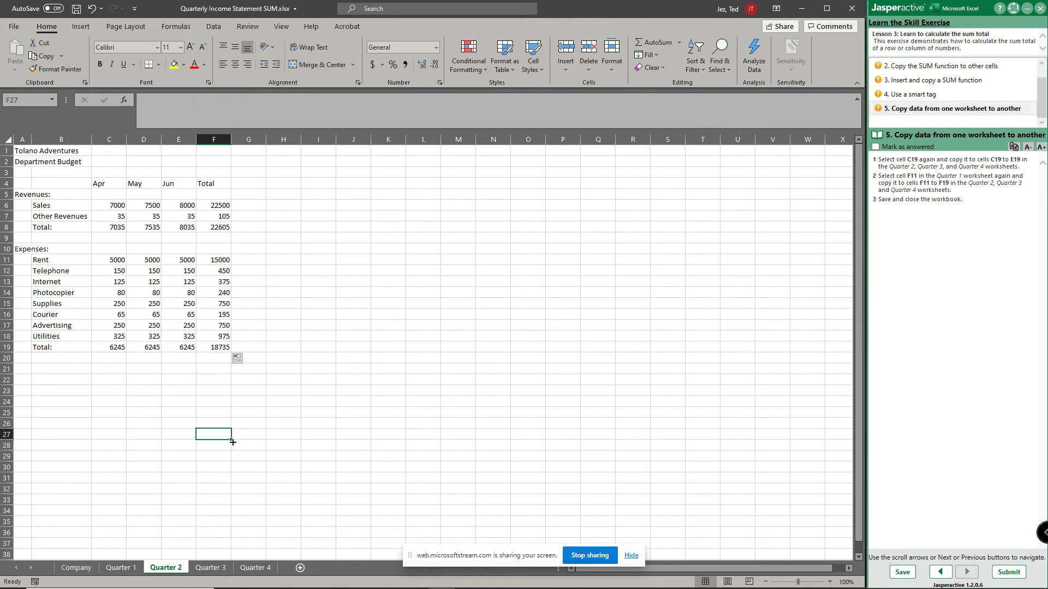
Step: Review the totals on the Quarter 1, Quarter 3 and Quarter 4 sheets
{"action": "left_click", "coordinate": [143, 568]}
{"action": "left_click", "coordinate": [124, 568]}
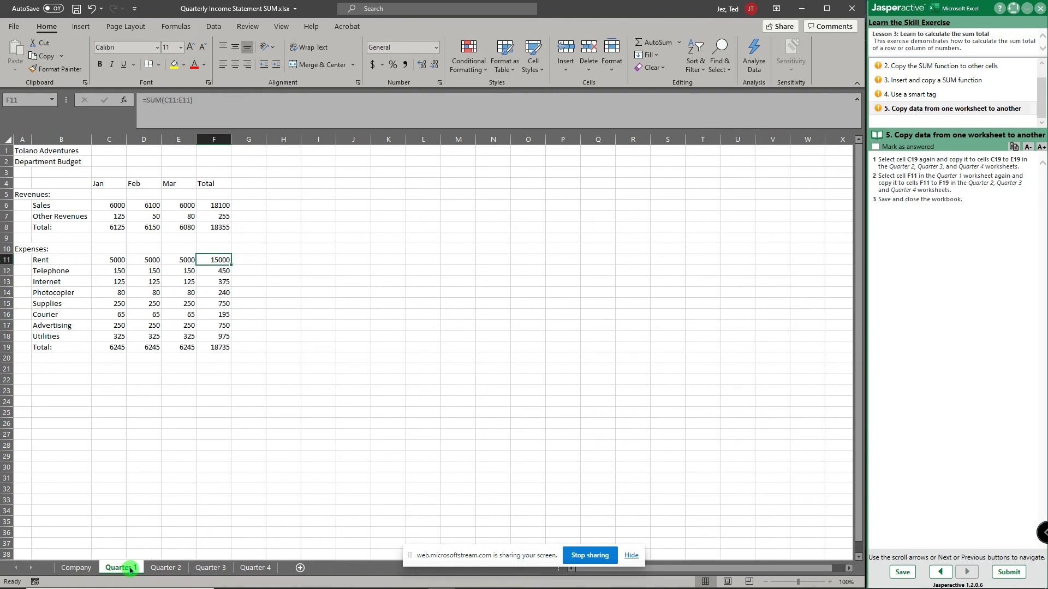
{"action": "left_click", "coordinate": [164, 568]}
{"action": "left_click", "coordinate": [210, 569]}
{"action": "left_click", "coordinate": [263, 572]}
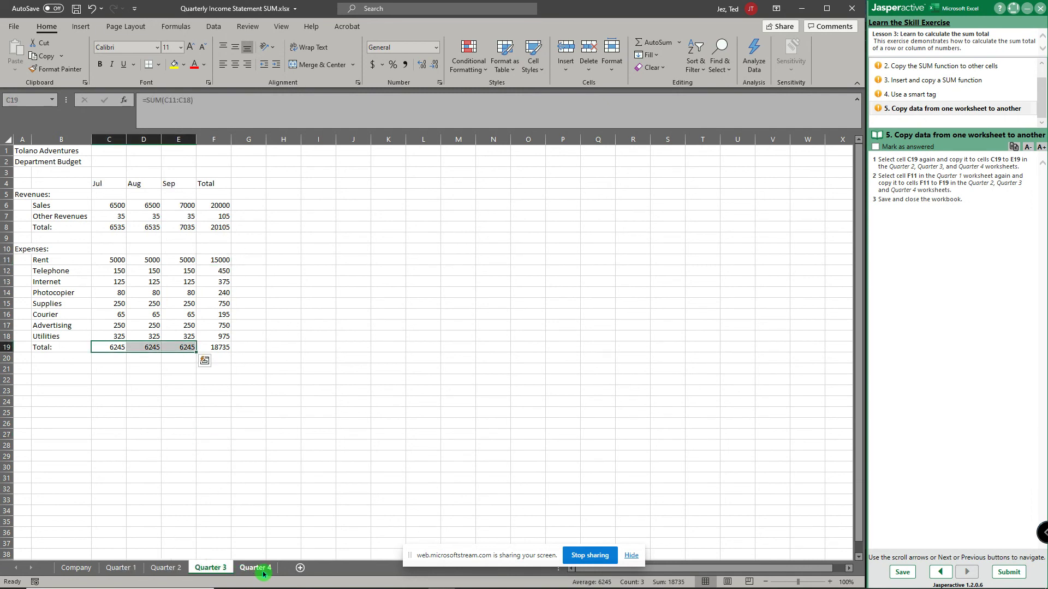
{"action": "left_click_drag", "start_coordinate": [278, 424], "coordinate": [278, 413]}
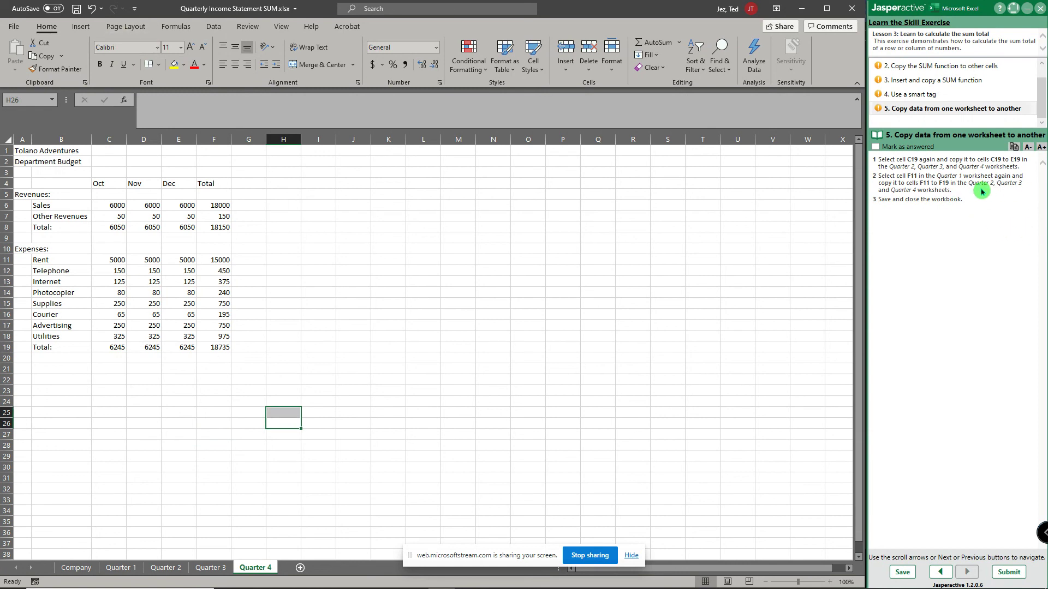
Step: Save and close the workbook, submit results for a 100% score, and return to Lesson 3
{"action": "left_click", "coordinate": [77, 9]}
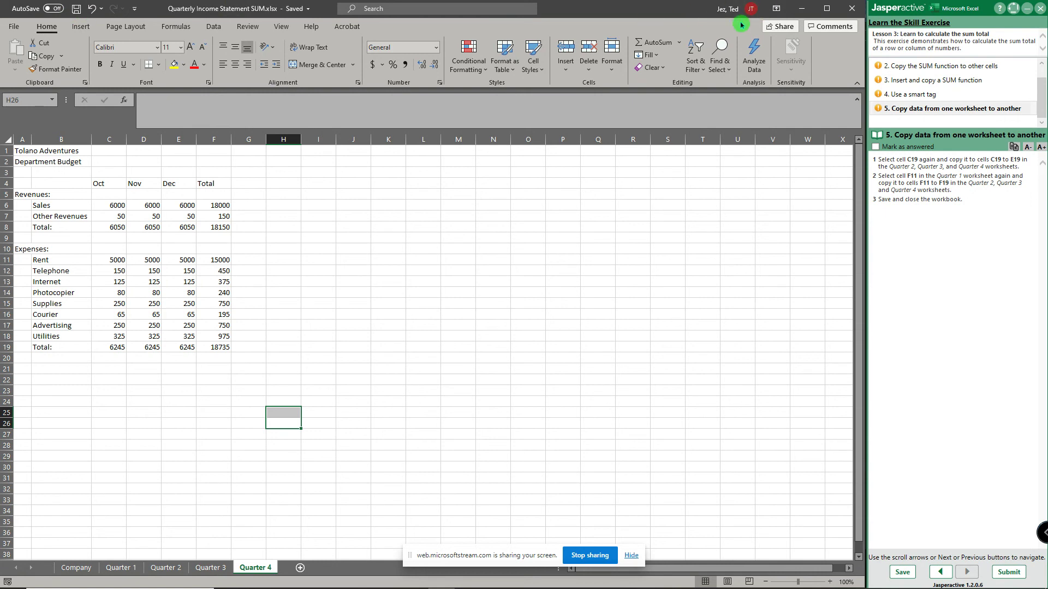
{"action": "left_click", "coordinate": [852, 9]}
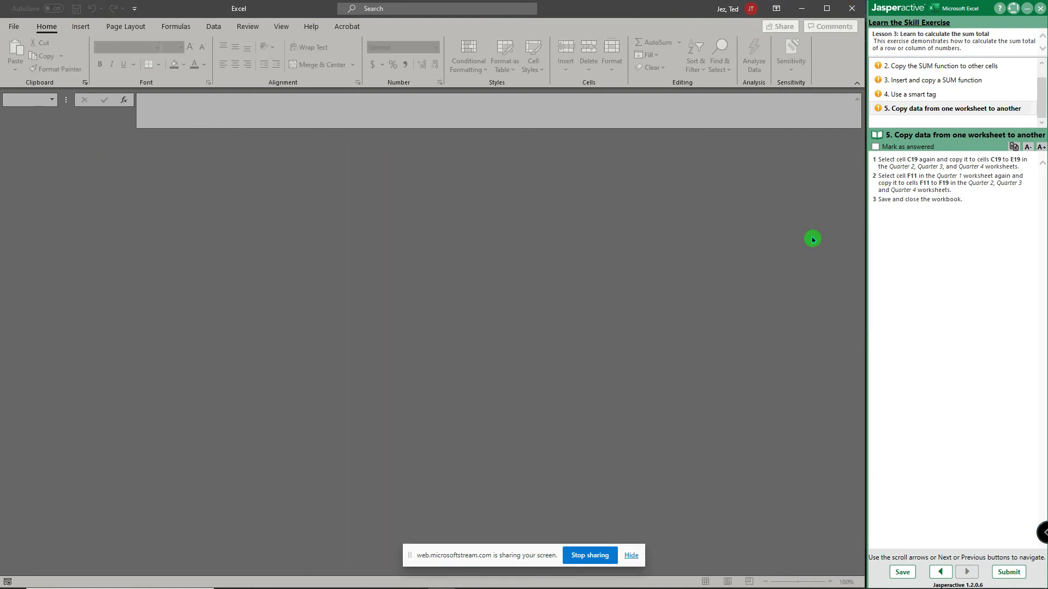
{"action": "left_click", "coordinate": [1008, 573]}
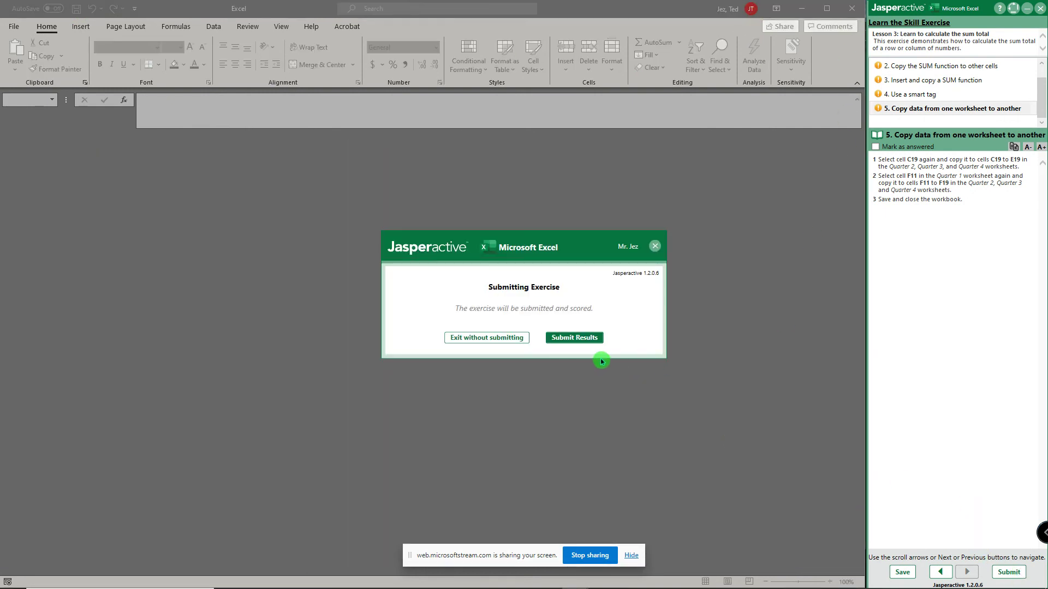
{"action": "left_click", "coordinate": [587, 343]}
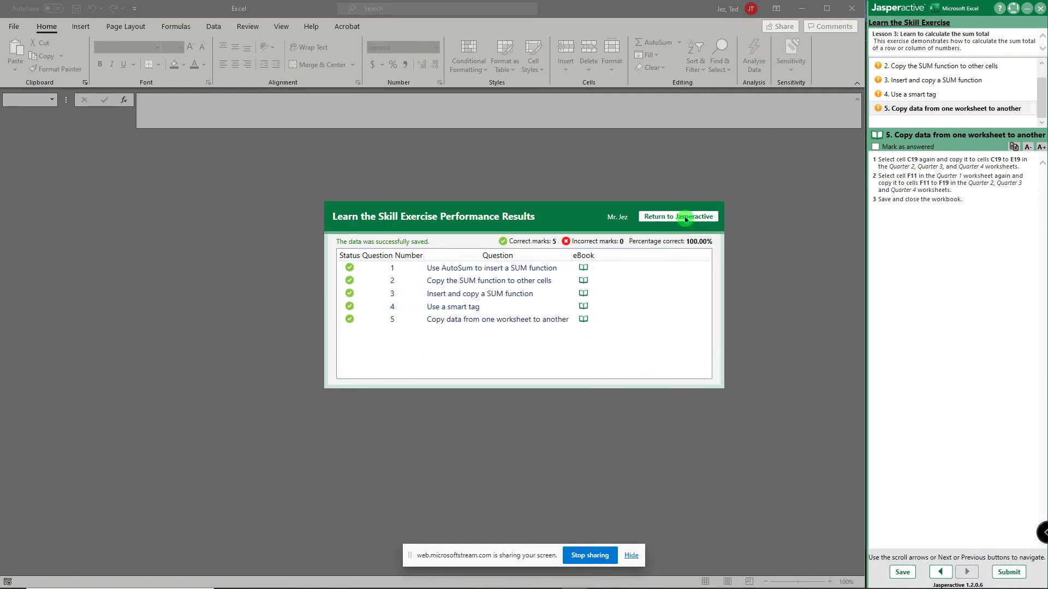
{"action": "left_click", "coordinate": [686, 217]}
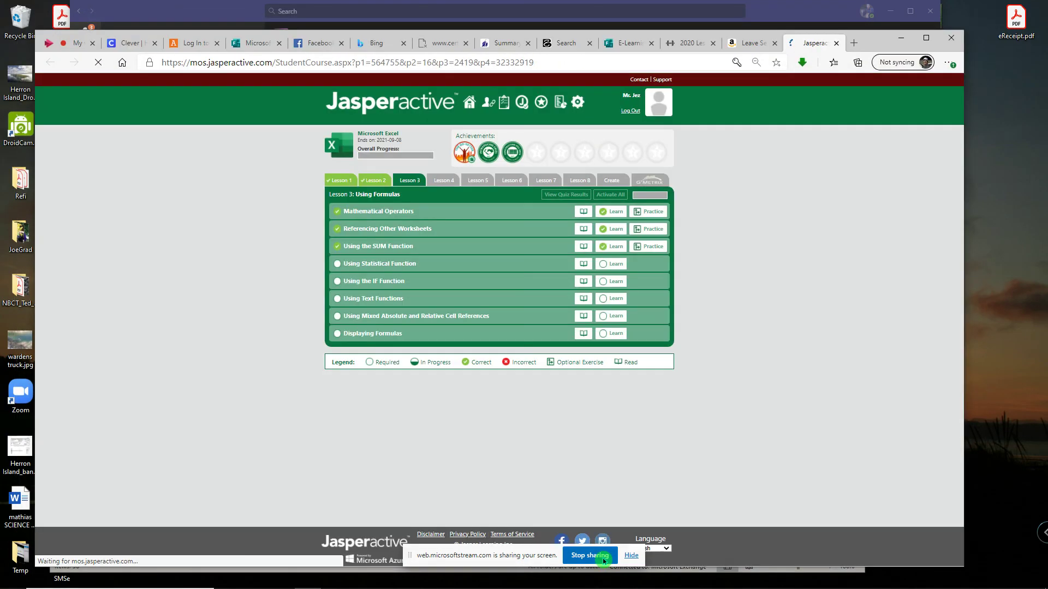